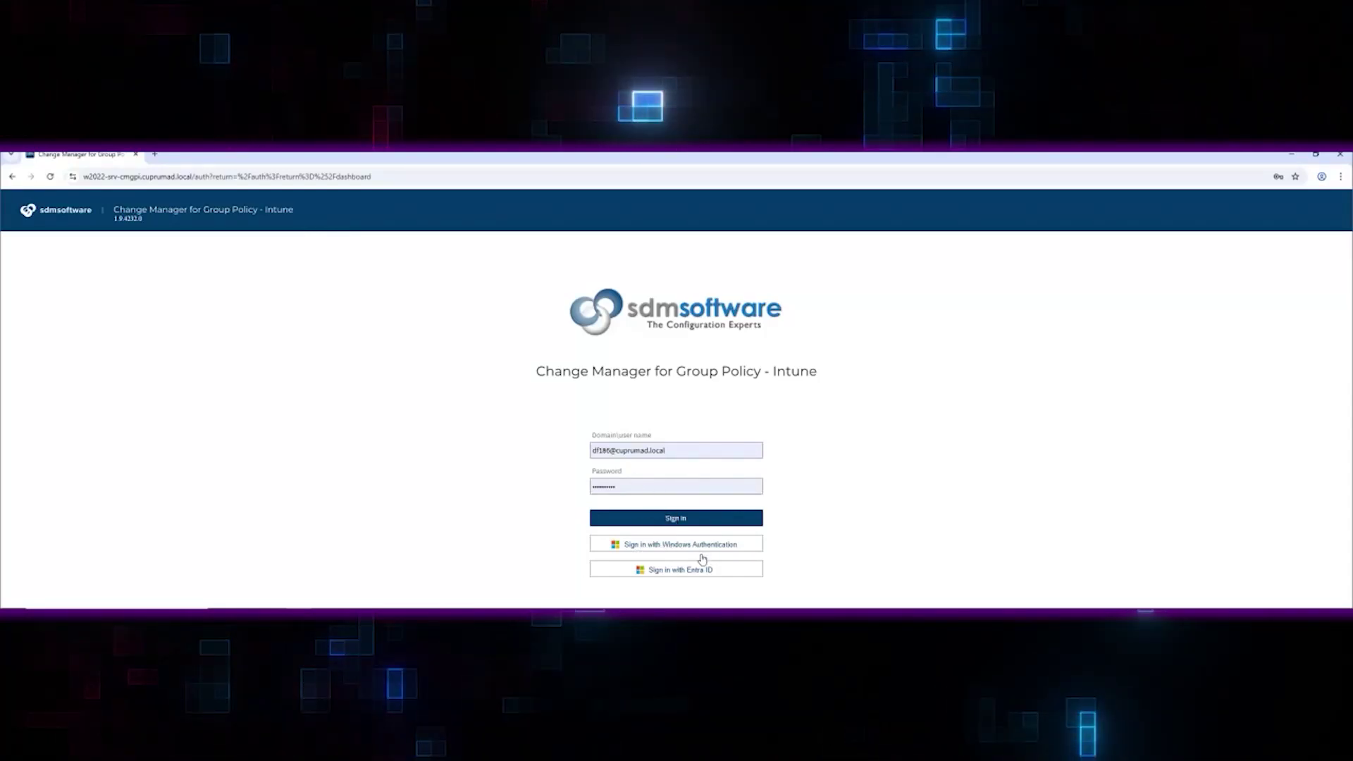
Sign in with the prefilled account and open the details of the 9-18 GPO Migration object in My Objects.
left_click(671, 519)
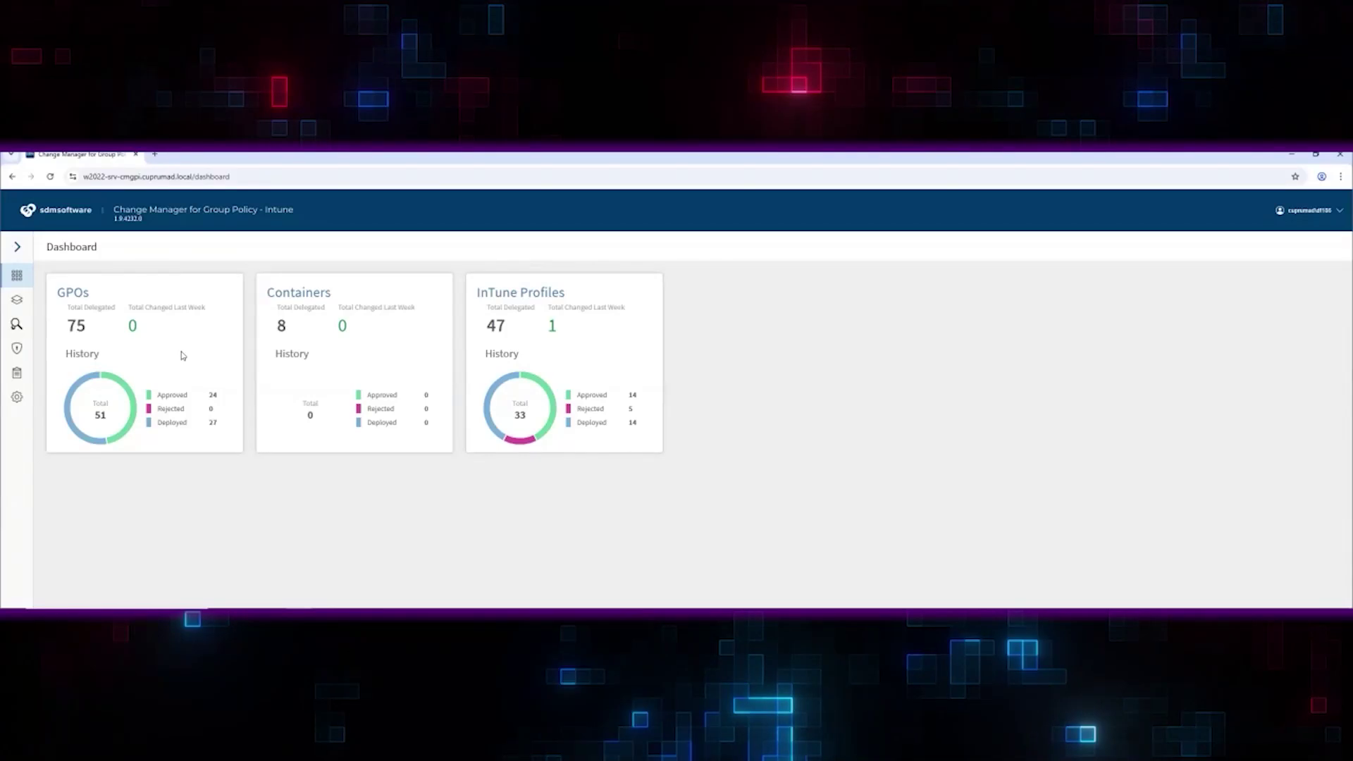
left_click(18, 249)
left_click(47, 305)
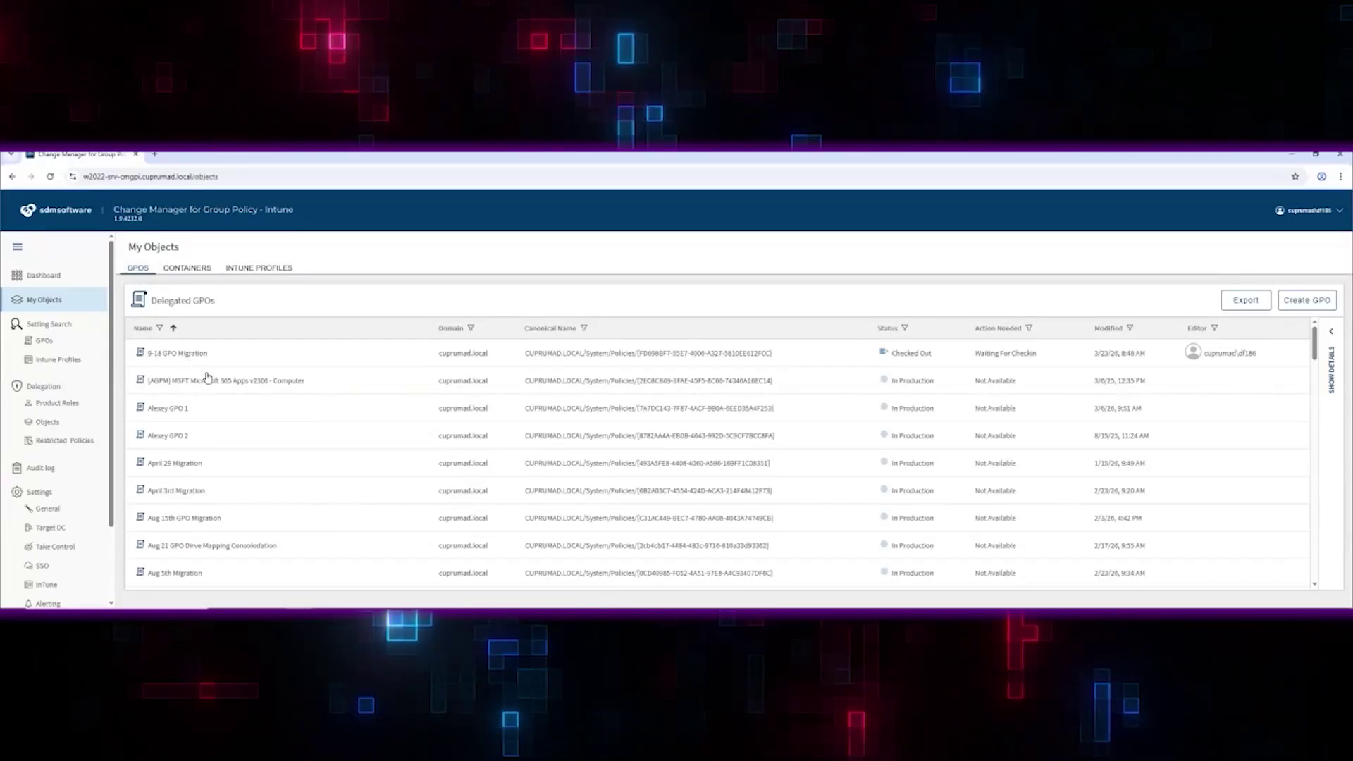
left_click(188, 354)
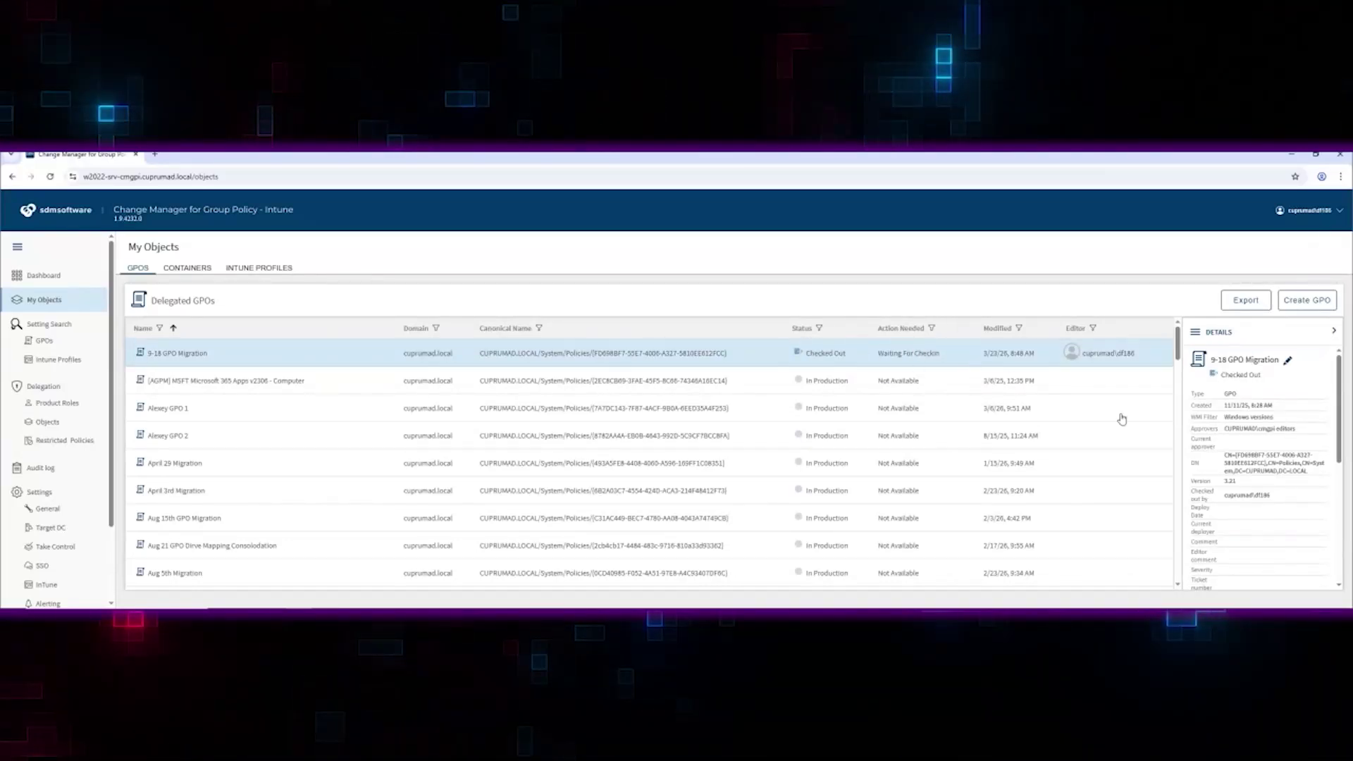
scroll(1264, 425, "down", 5)
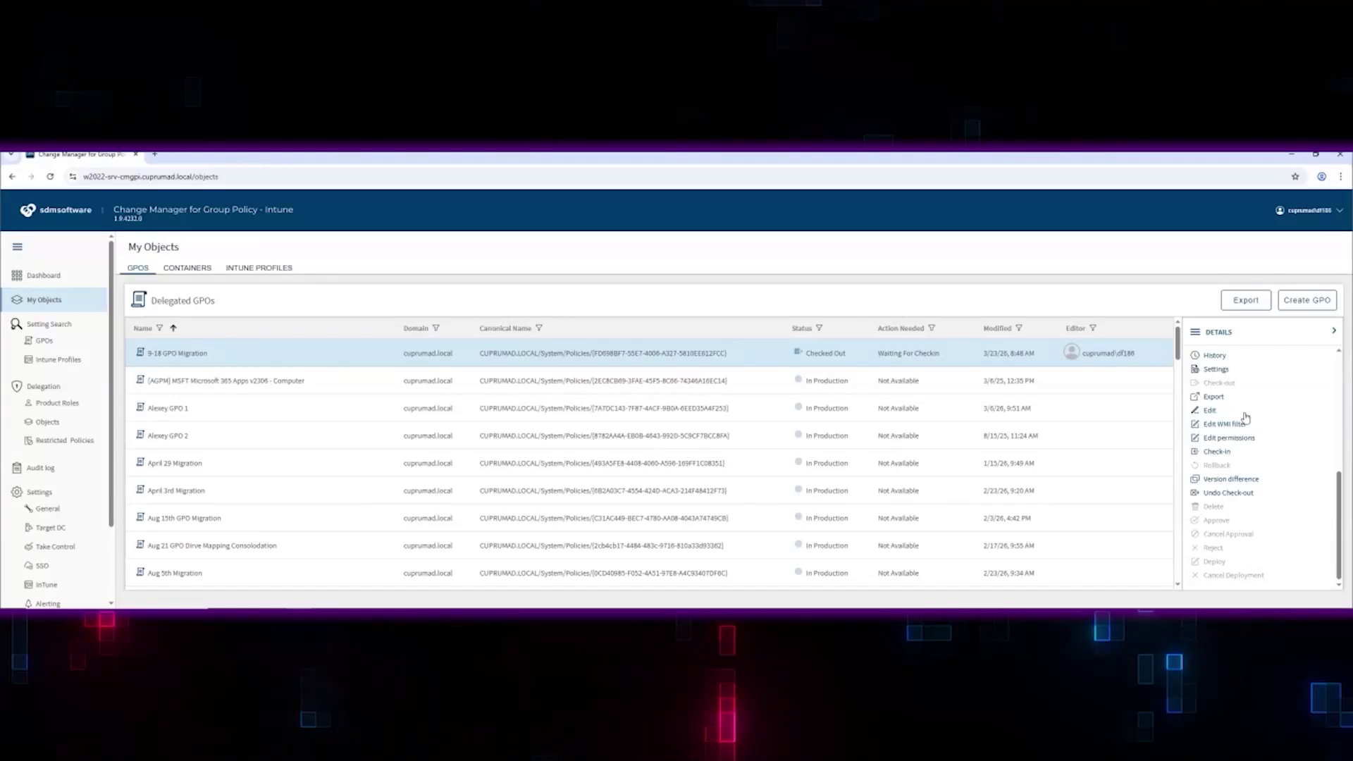
Review the delegated containers and the details of the first delegated Intune profile, and return to the delegated GPOs.
left_click(185, 268)
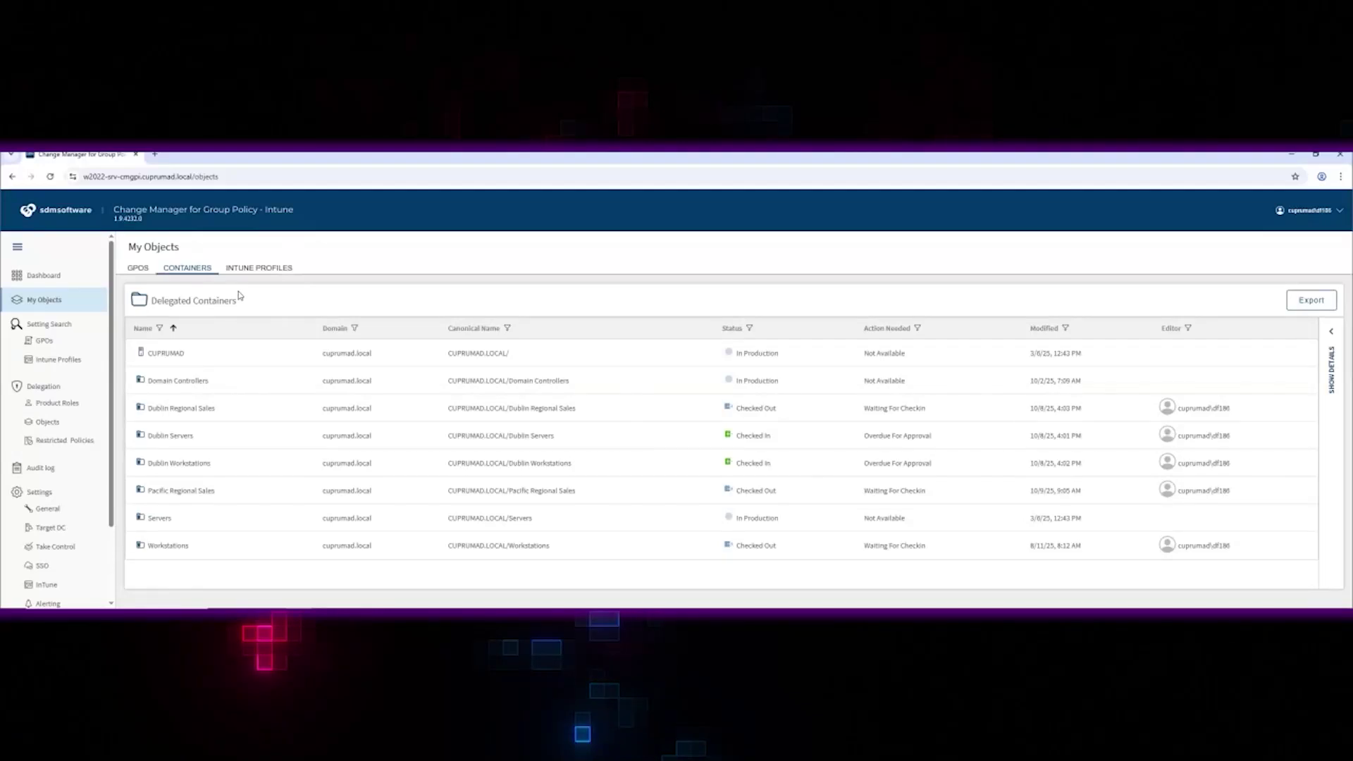
left_click(275, 269)
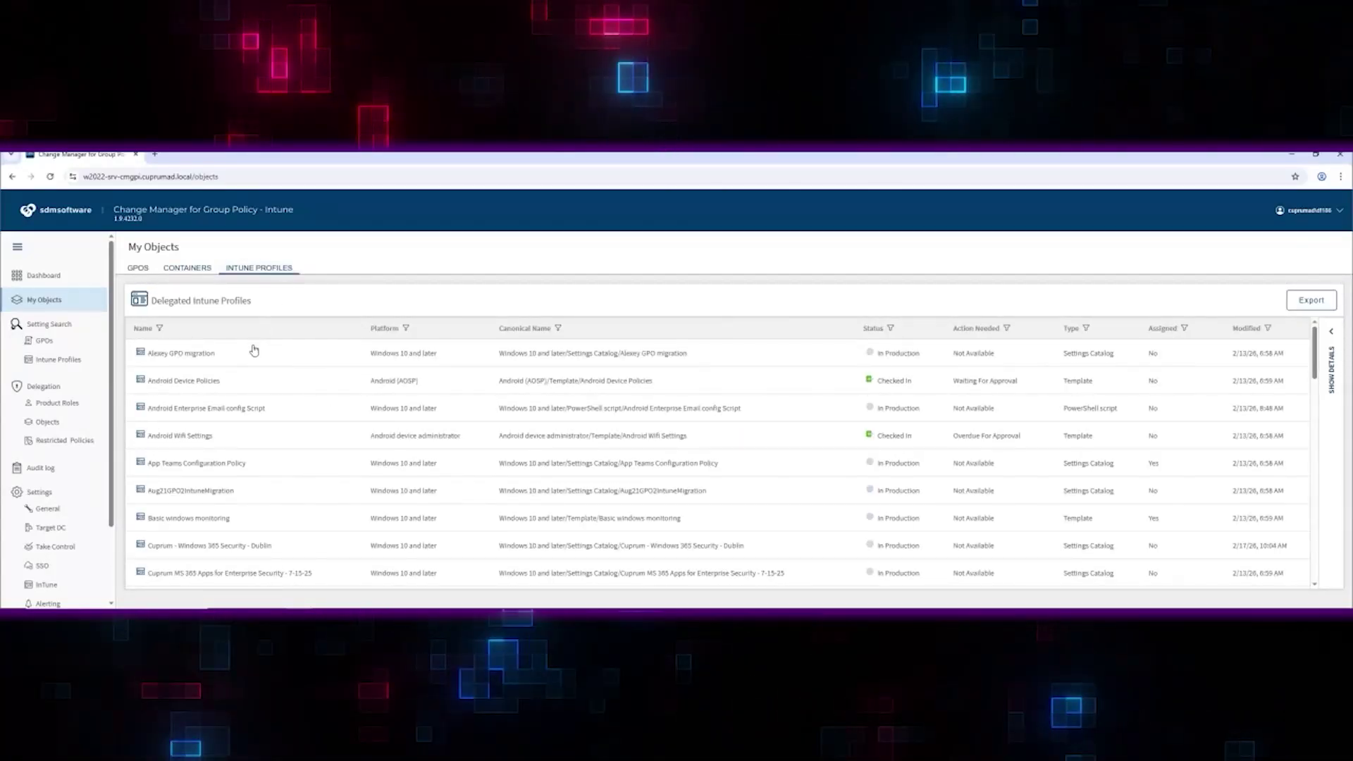
left_click(205, 353)
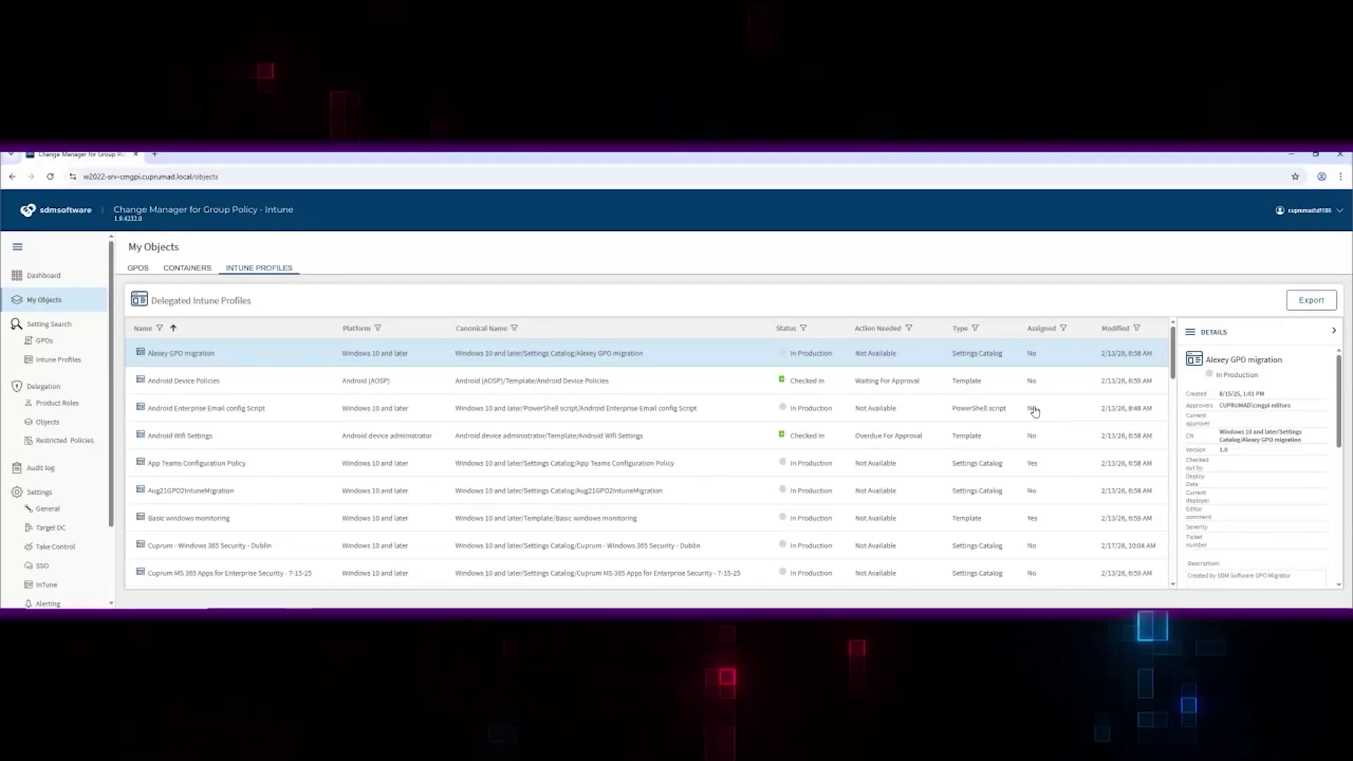
left_click(199, 273)
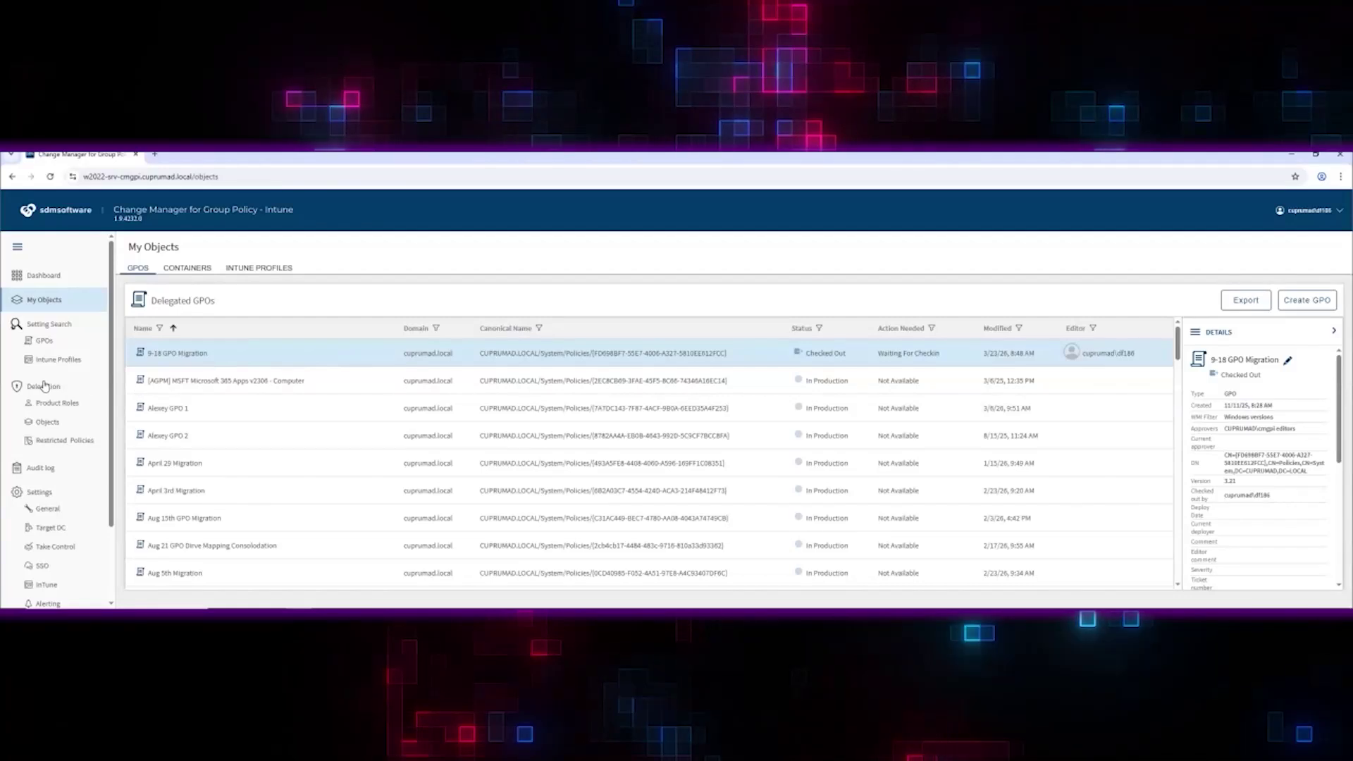
Examine the delegation product roles with the roles that can be assigned, and the approvers, editors and deployers of the delegated objects.
left_click(56, 402)
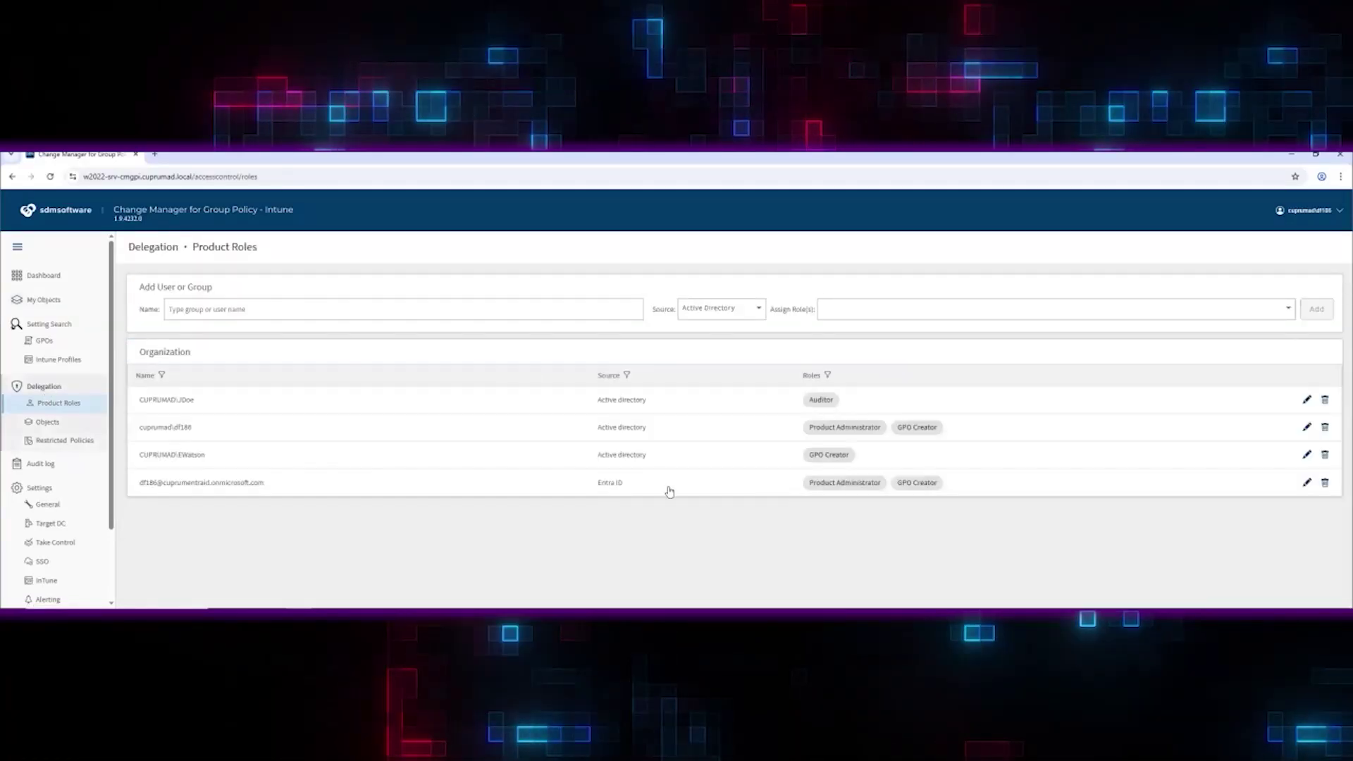
left_click(1055, 314)
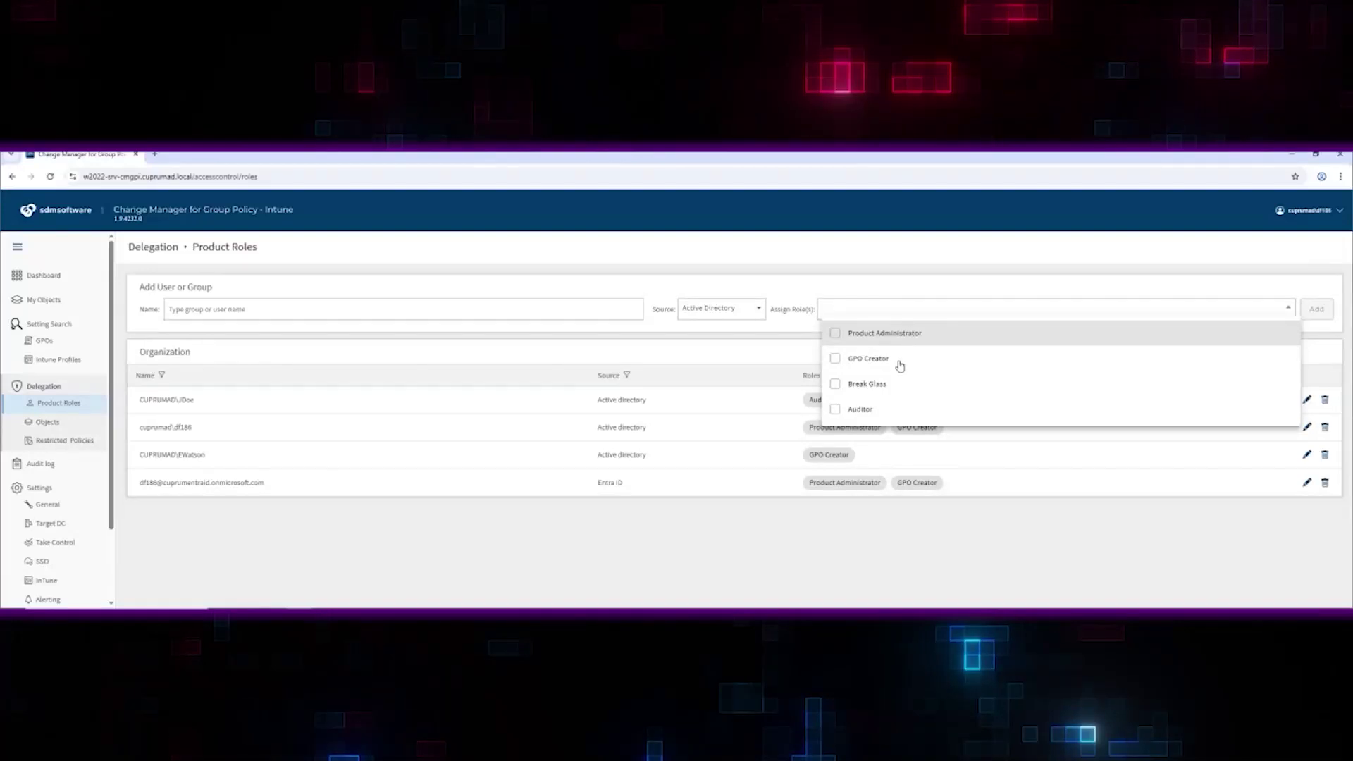
left_click(656, 409)
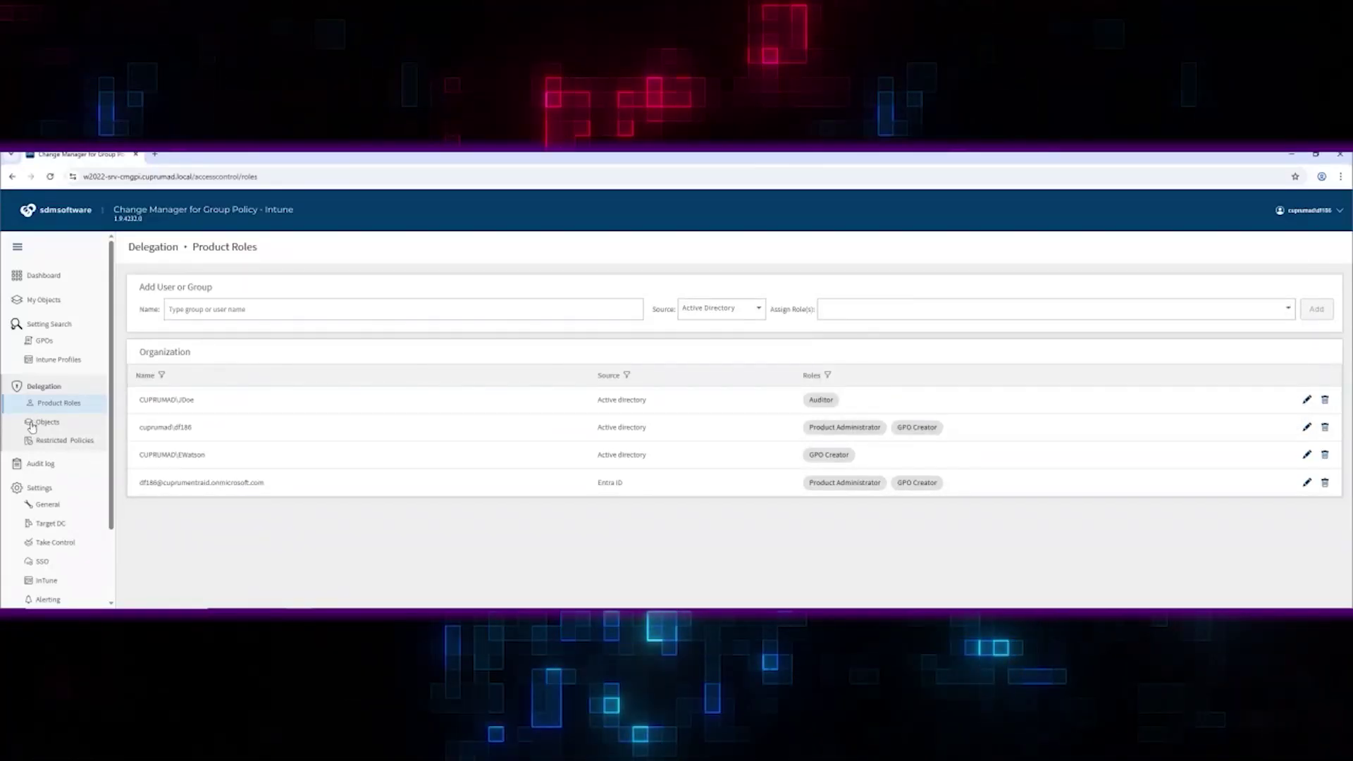
left_click(32, 422)
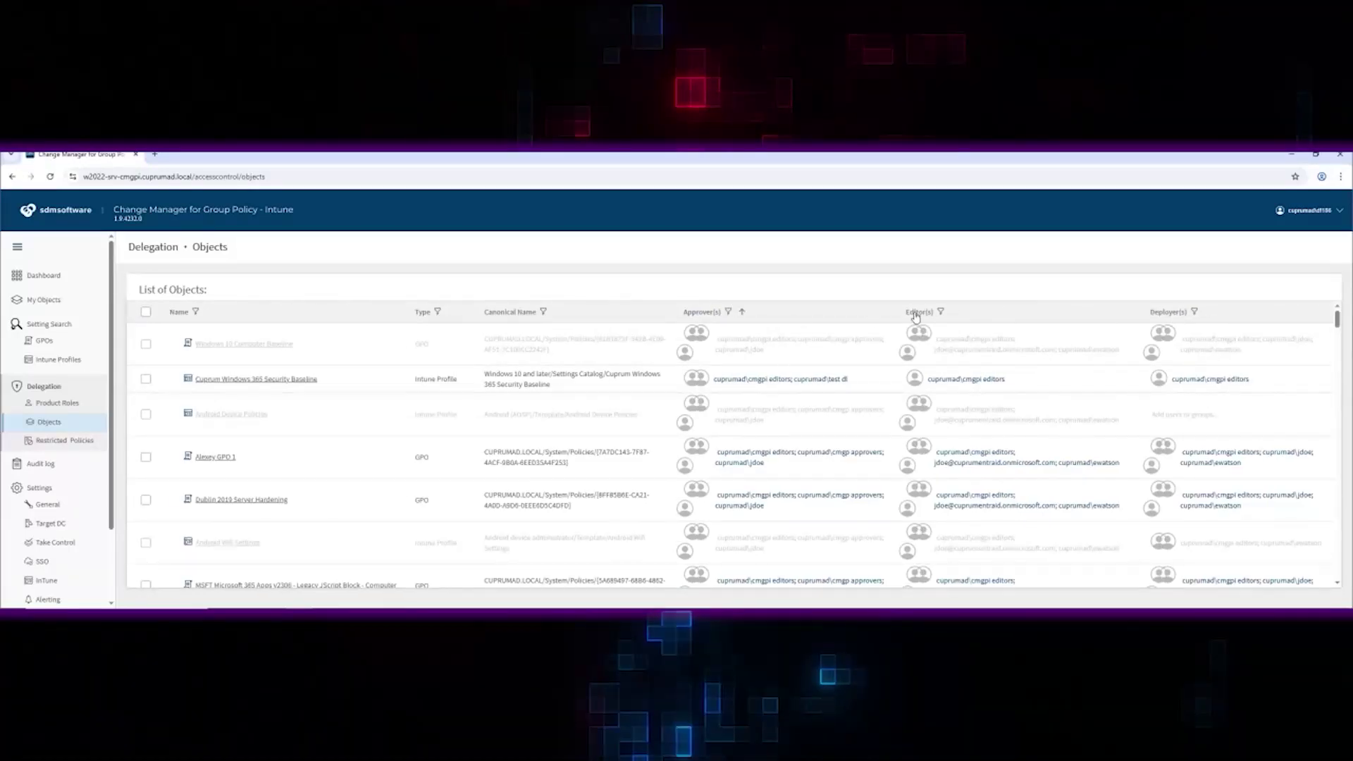
Review the restricted GPO policies and the policy tree for adding a restriction, without saving a new one.
left_click(82, 442)
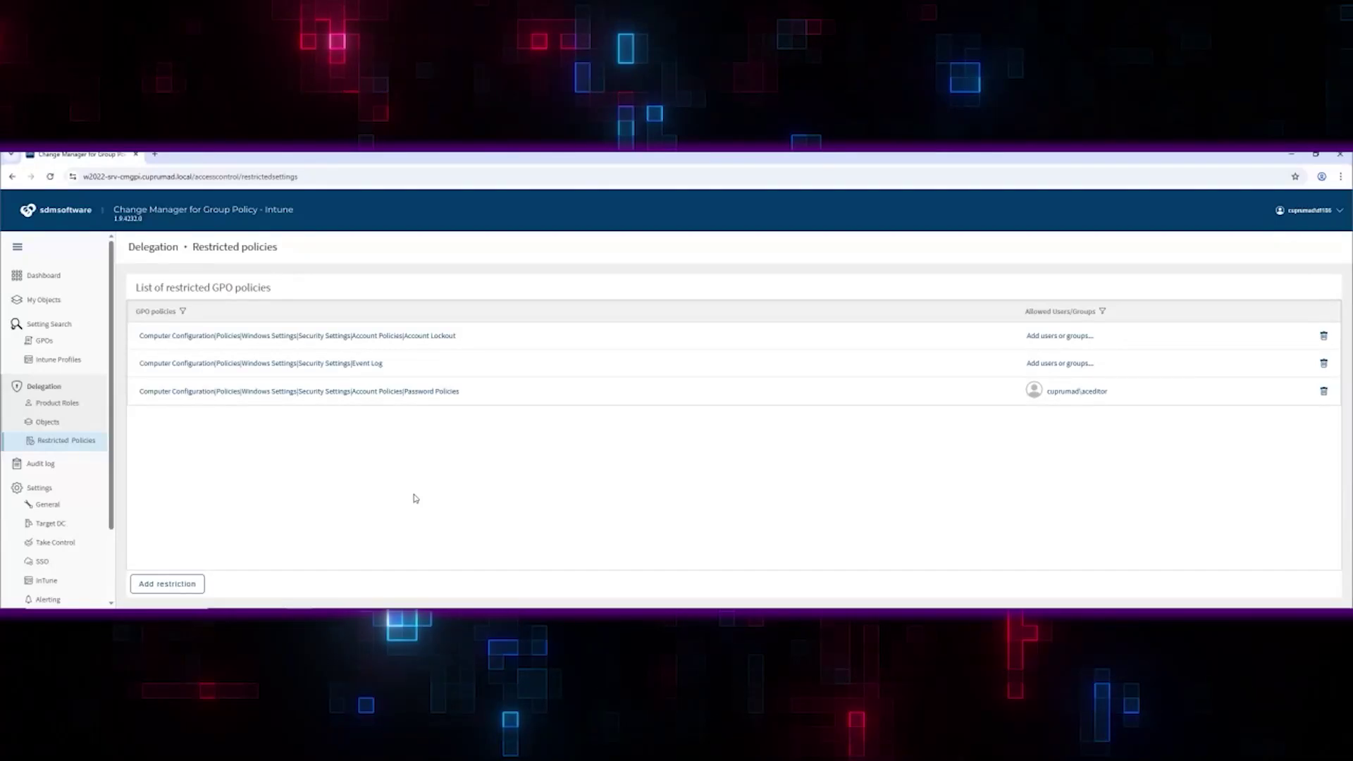
left_click(443, 392)
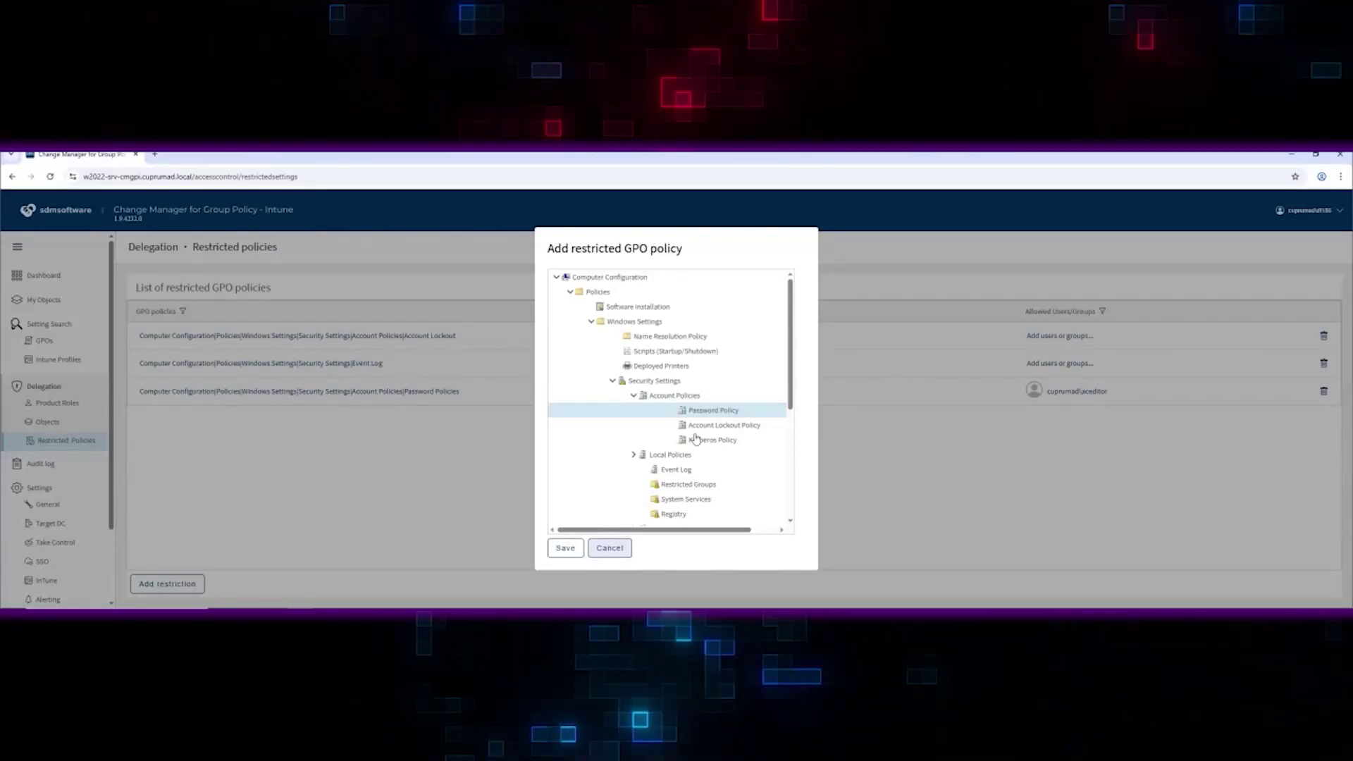
left_click(610, 550)
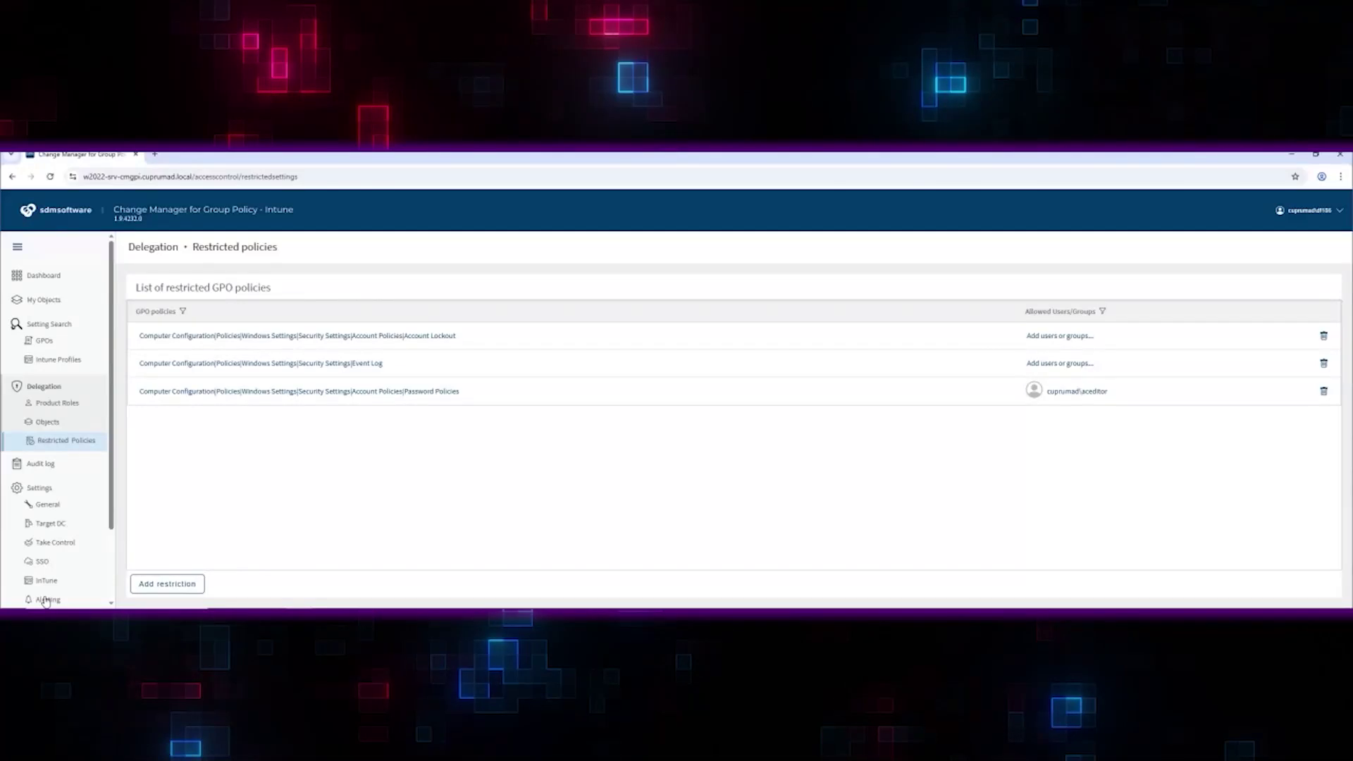
Switch to Microsoft Teams and review the change and role notifications in the General channel of CMGPI Teams.
left_click(49, 300)
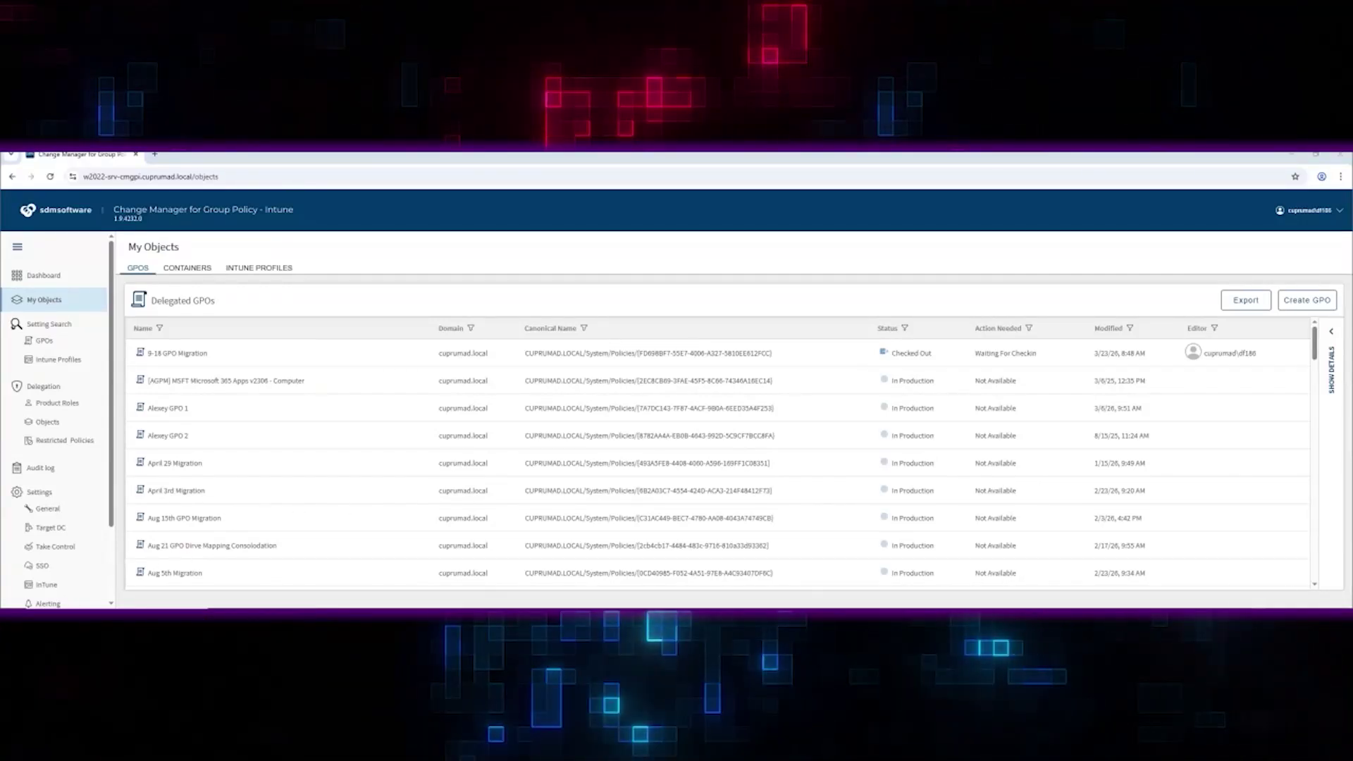
key("alt+Tab")
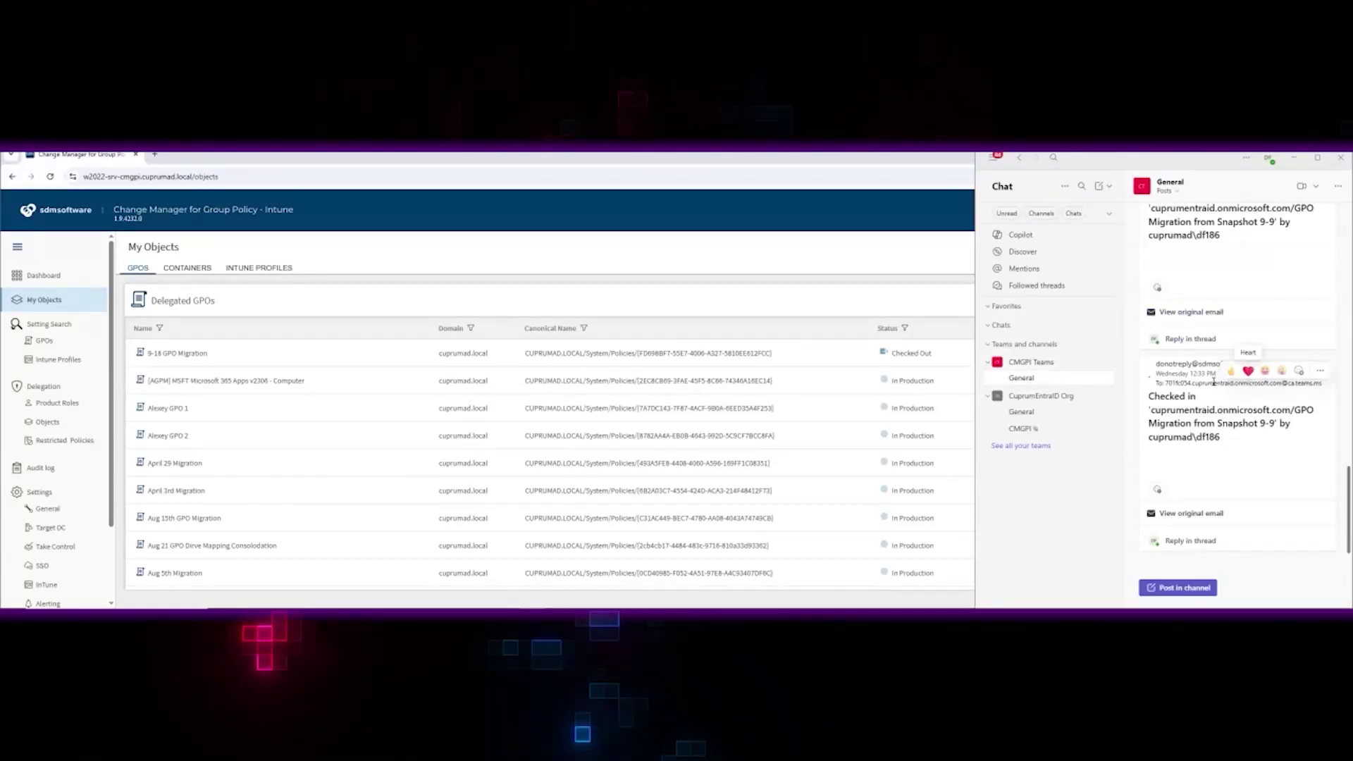
scroll(1245, 366, "up", 3)
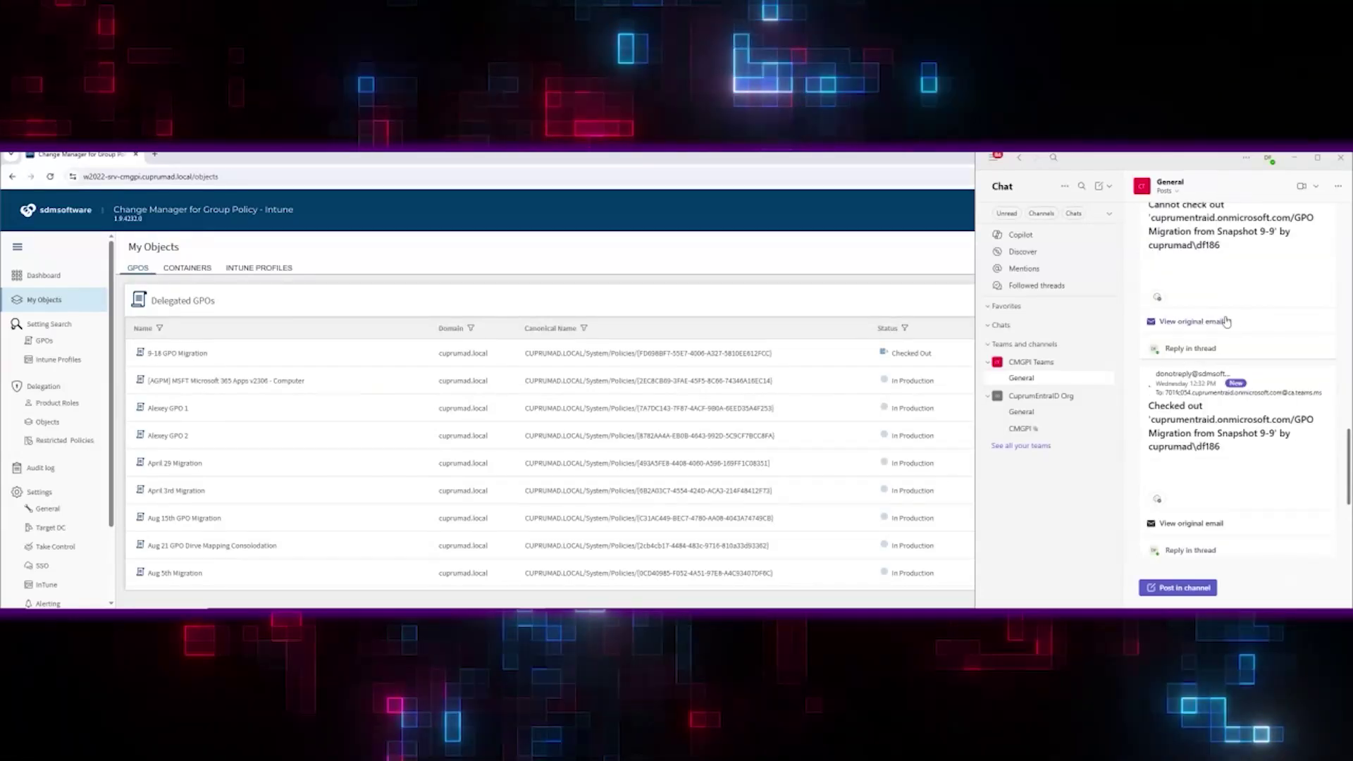
scroll(1234, 332, "down", 2)
scroll(1226, 324, "down", 2)
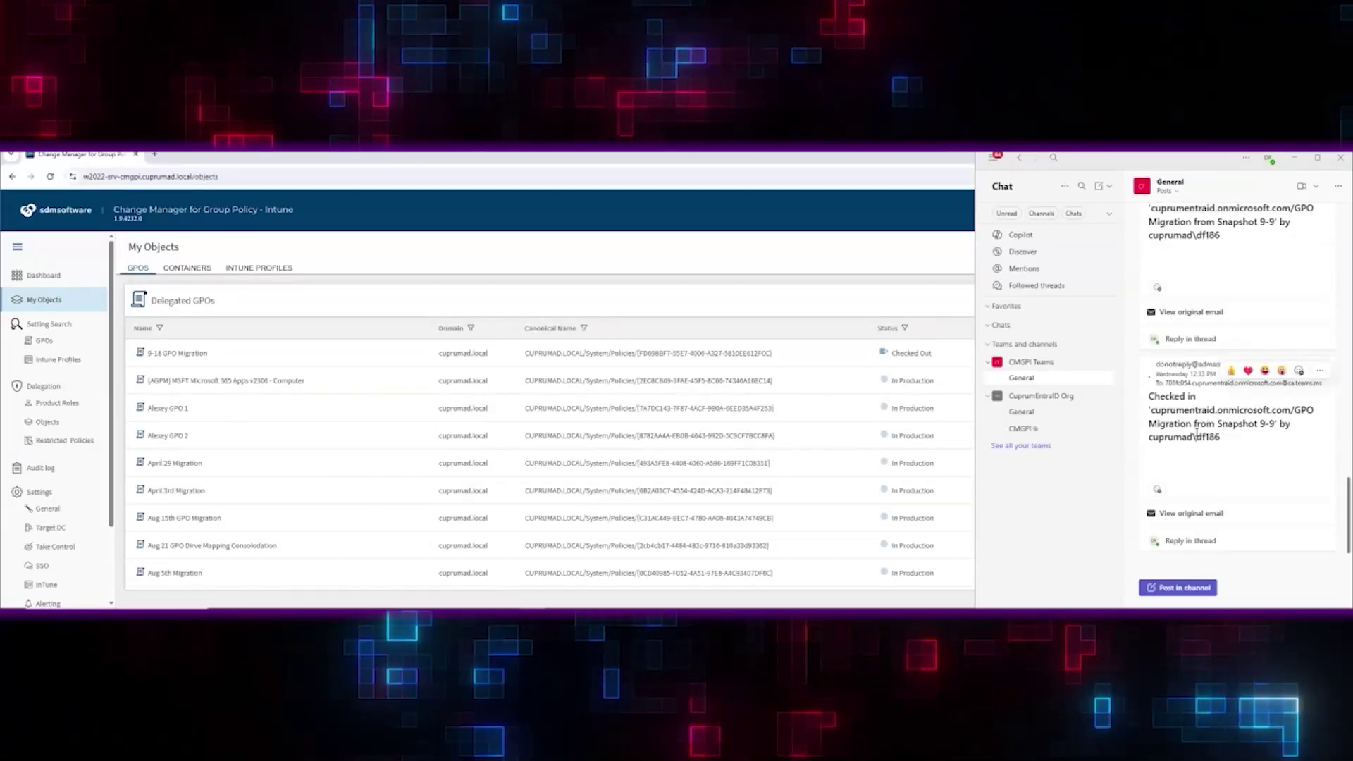
scroll(1191, 423, "up", 5)
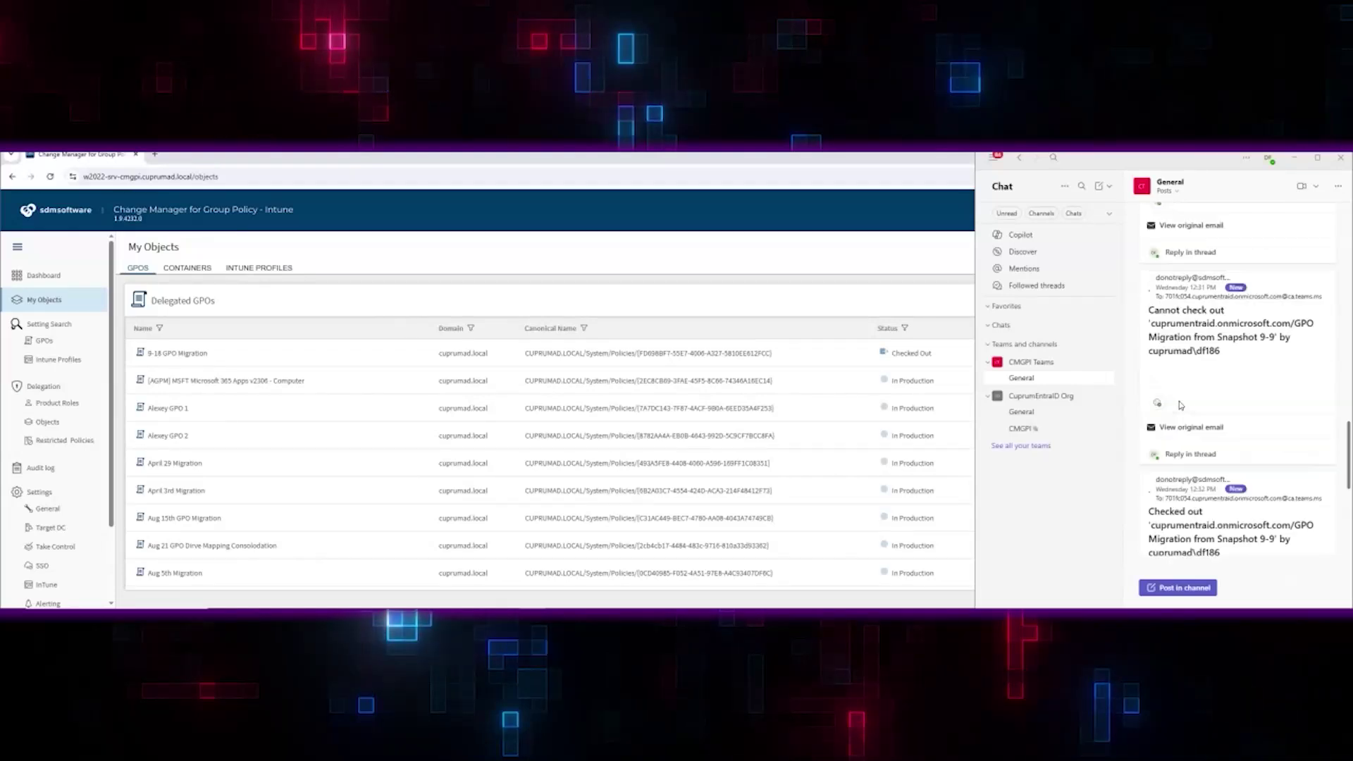
scroll(1182, 405, "up", 5)
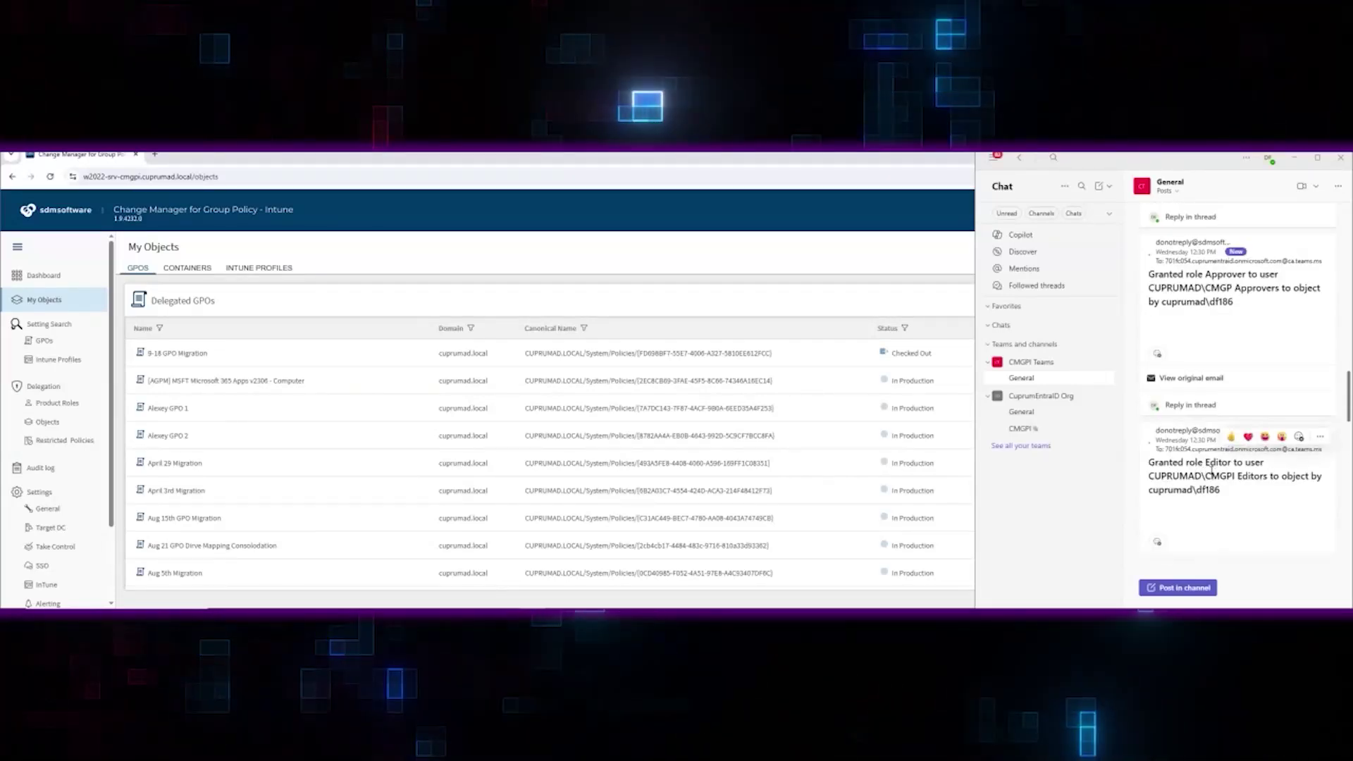
scroll(1215, 474, "up", 5)
scroll(1212, 474, "down", 5)
scroll(1212, 474, "down", 3)
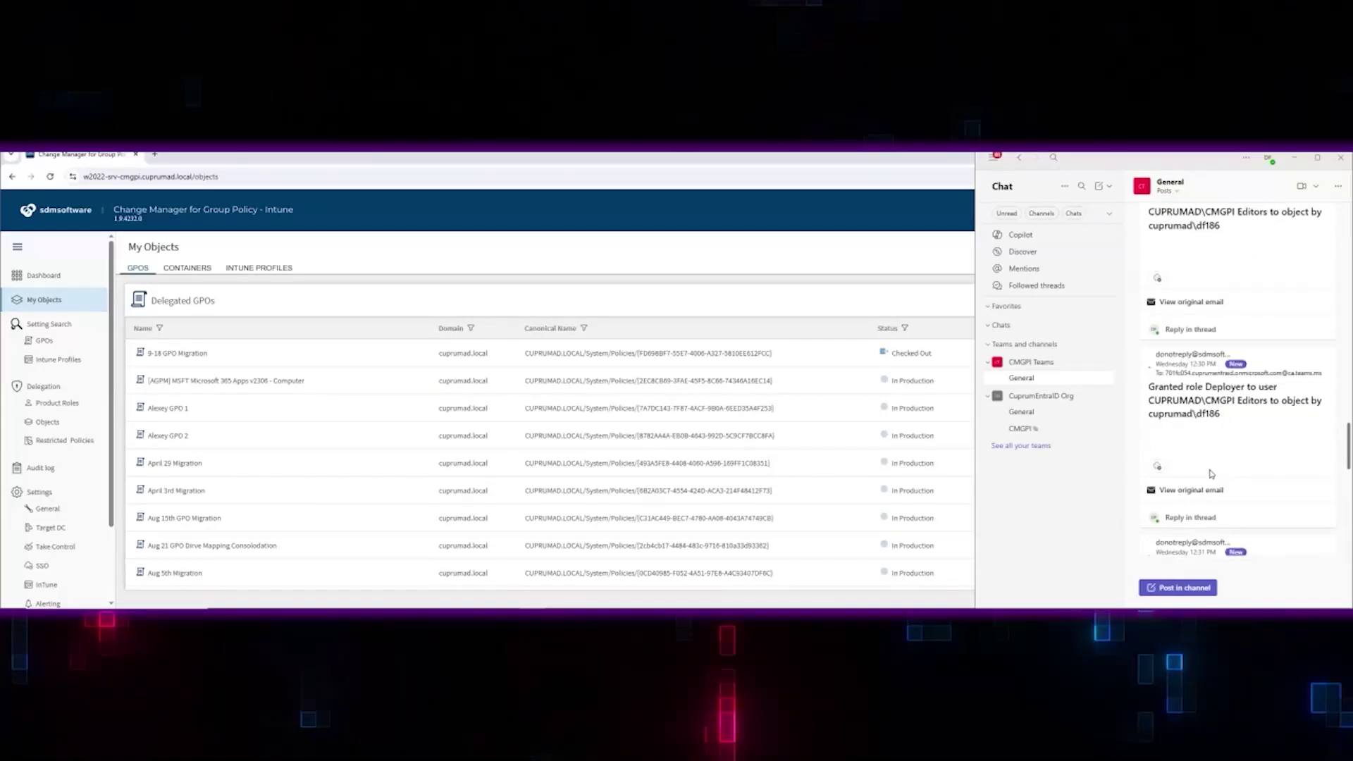
scroll(1210, 467, "down", 5)
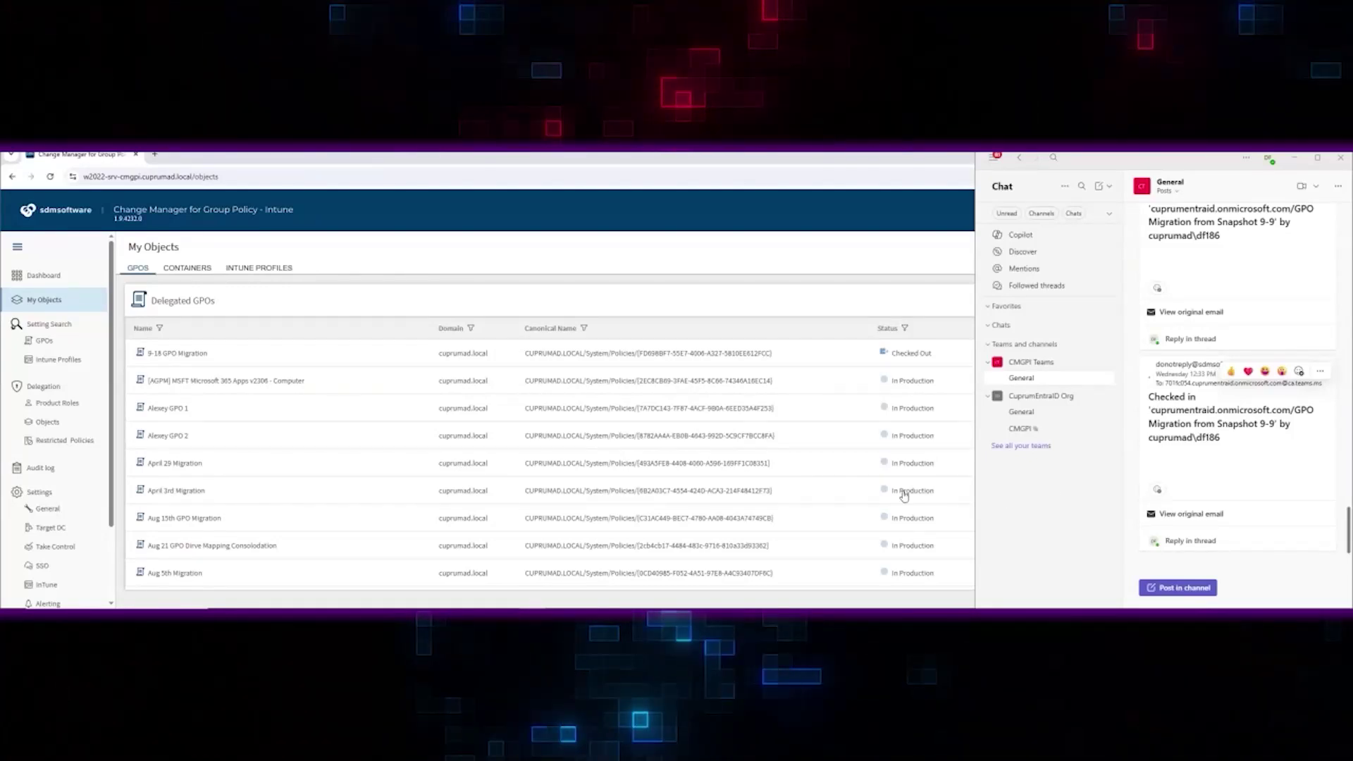
Return to My Objects in Change Manager and open the checked-out 9-18 GPO Migration for editing in the Group Policy Management Editor.
left_click(33, 298)
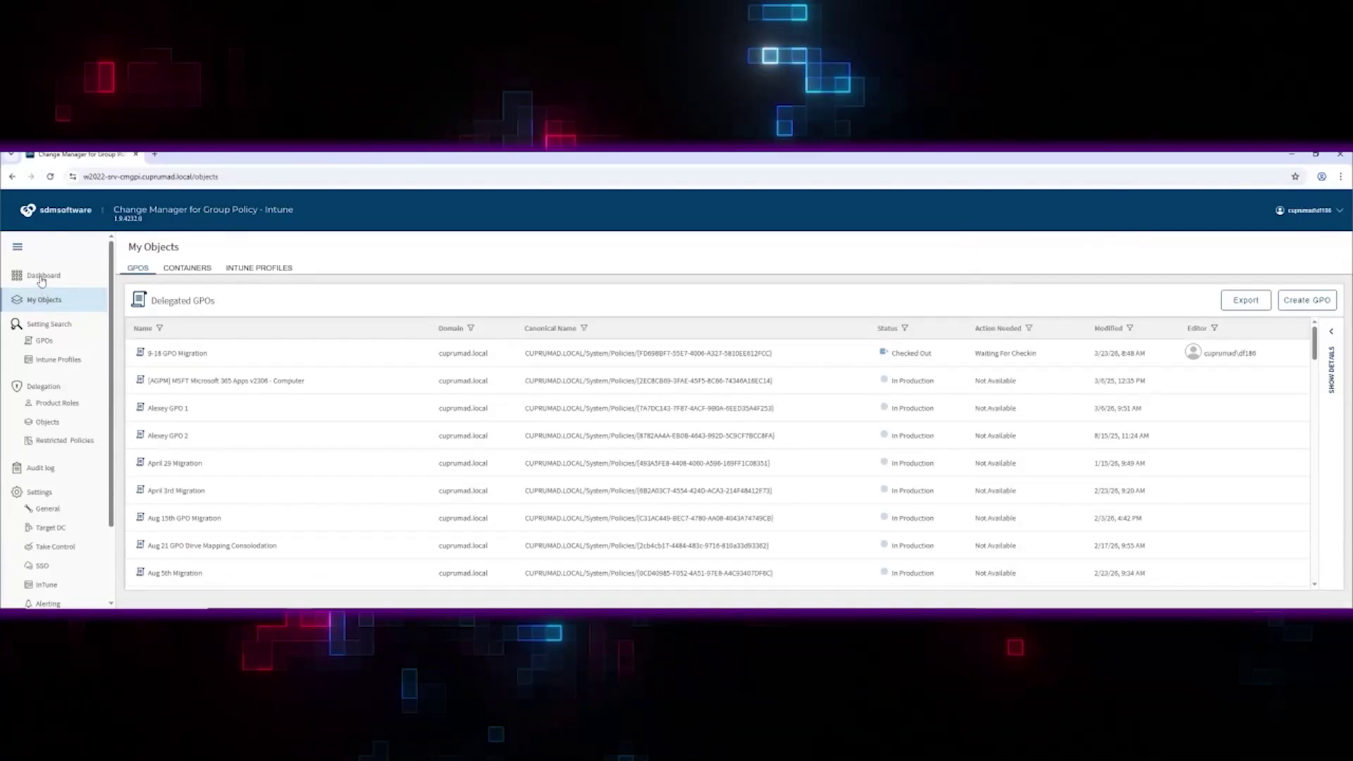
left_click(42, 276)
left_click(39, 300)
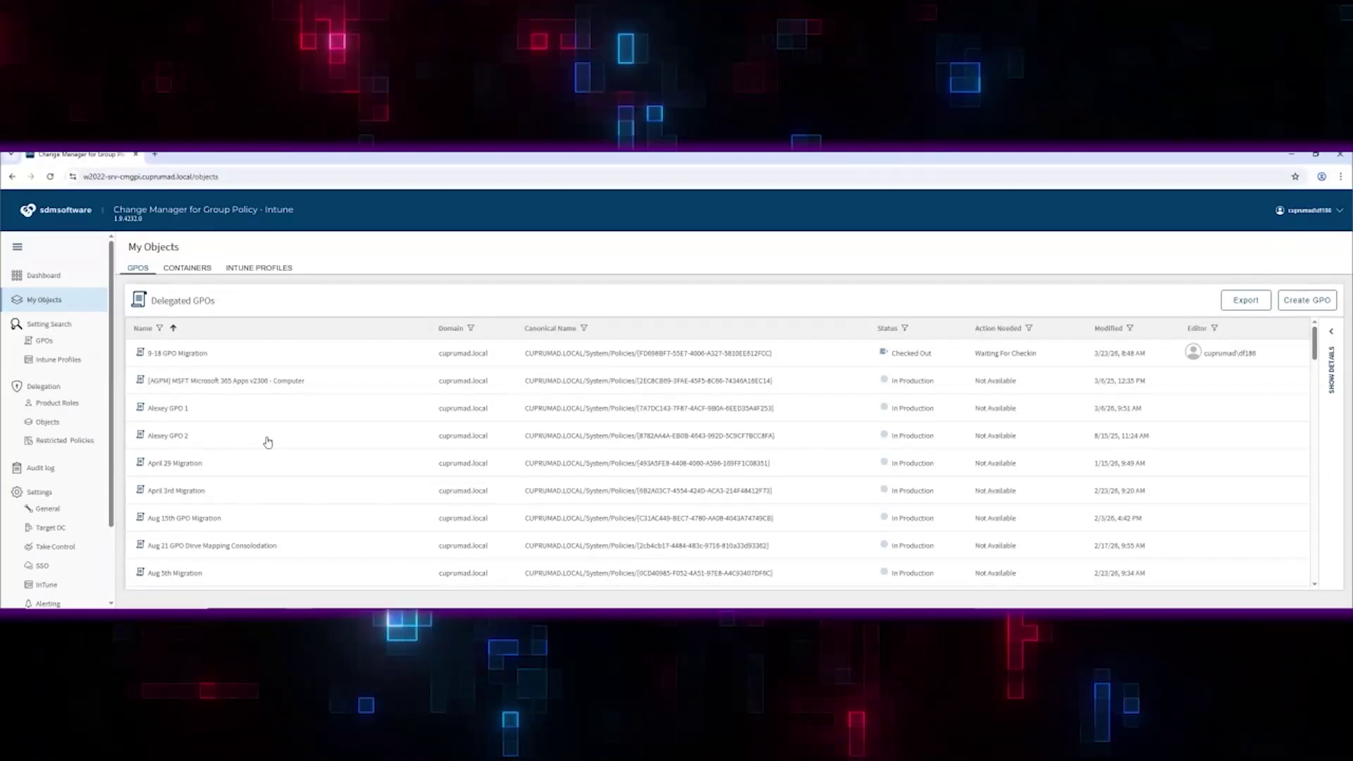
left_click(274, 353)
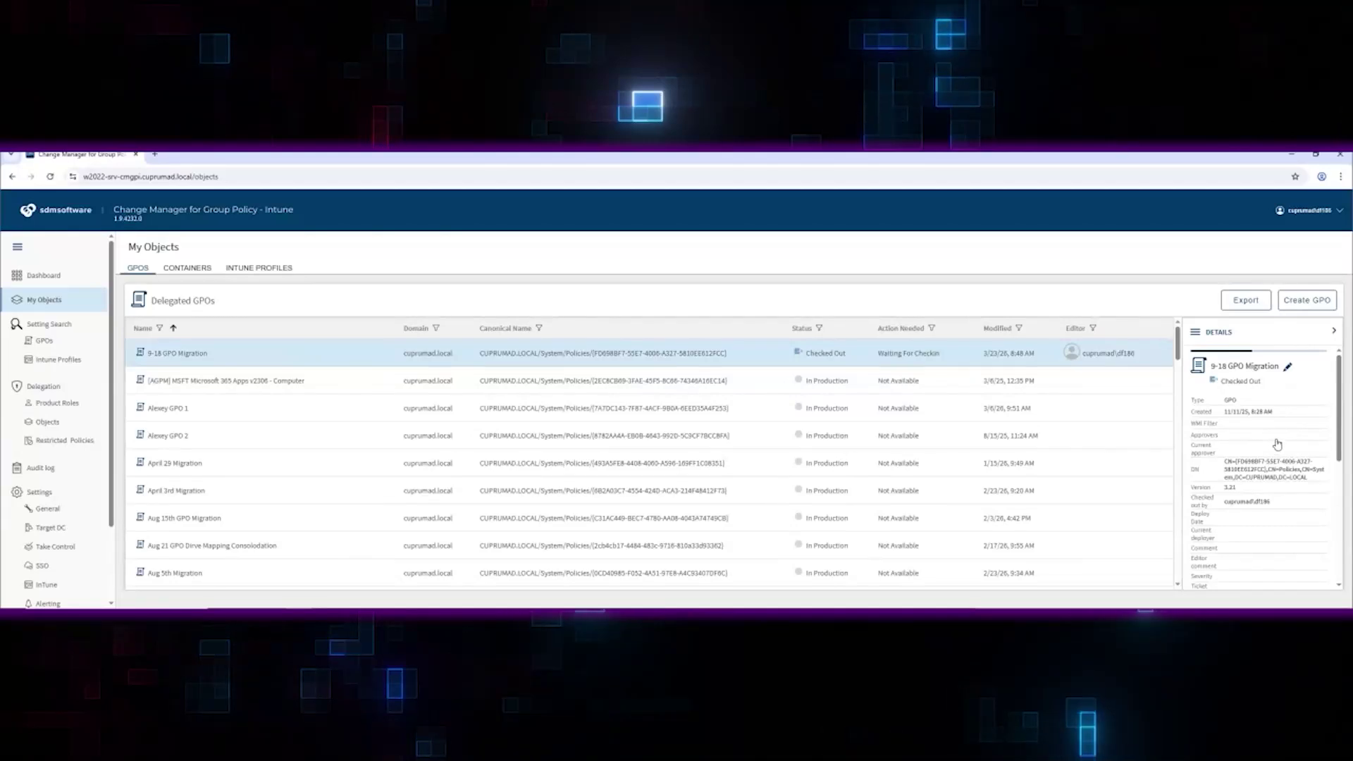
scroll(1279, 434, "down", 3)
scroll(1297, 433, "down", 2)
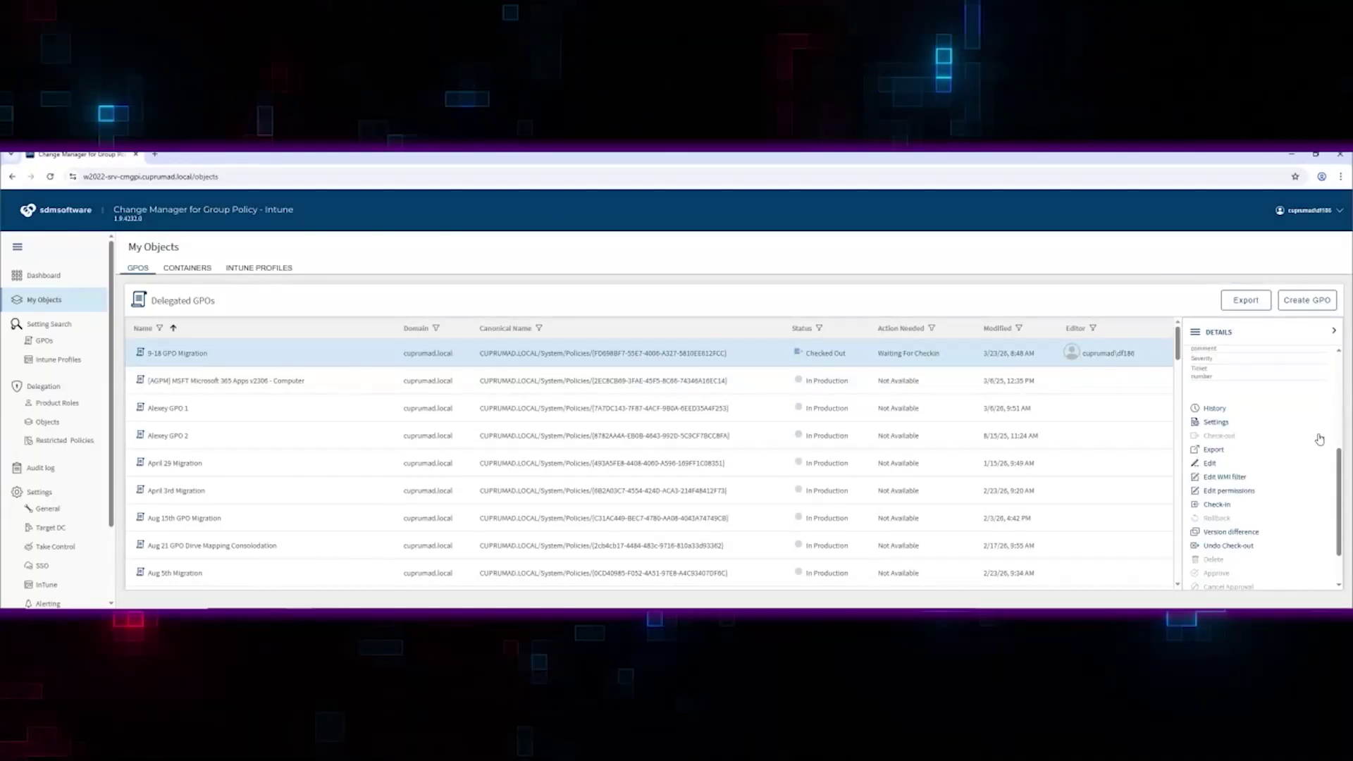
left_click(1211, 465)
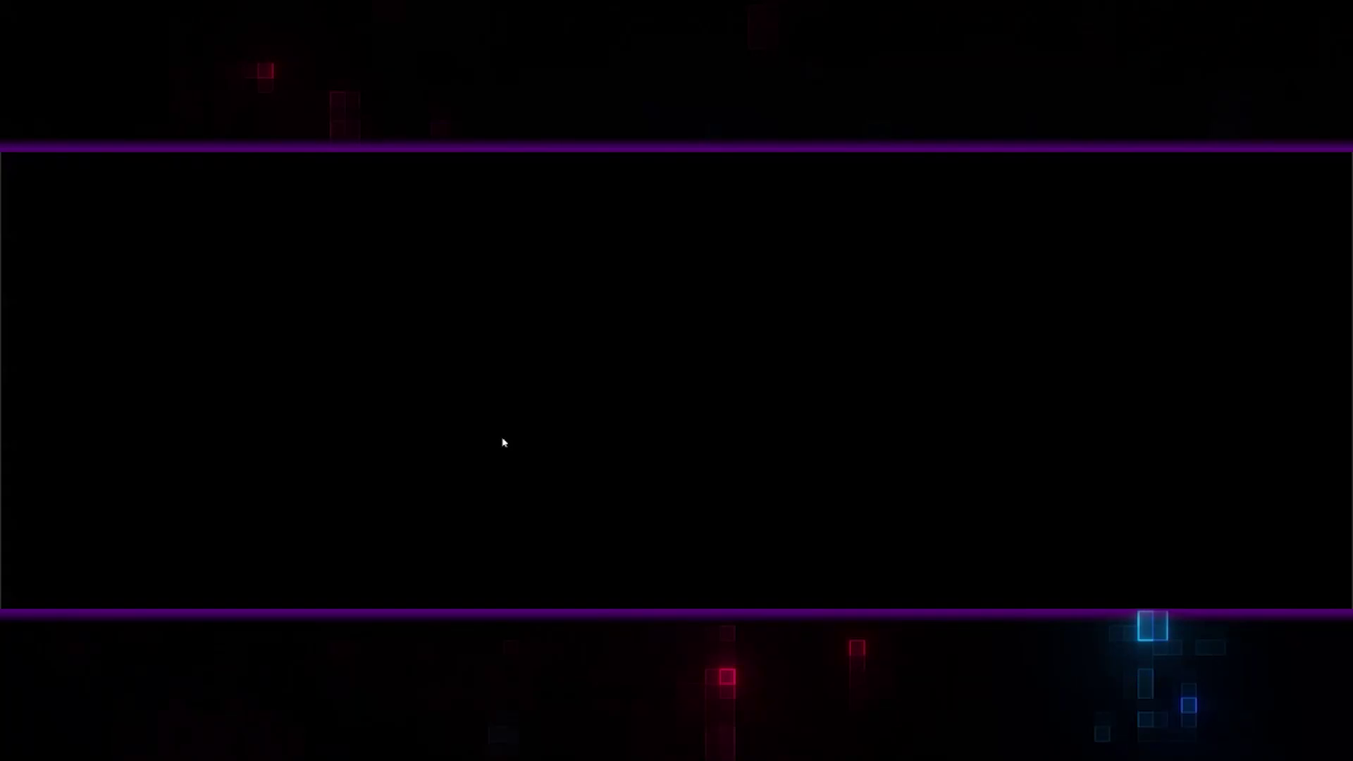
left_click(609, 456)
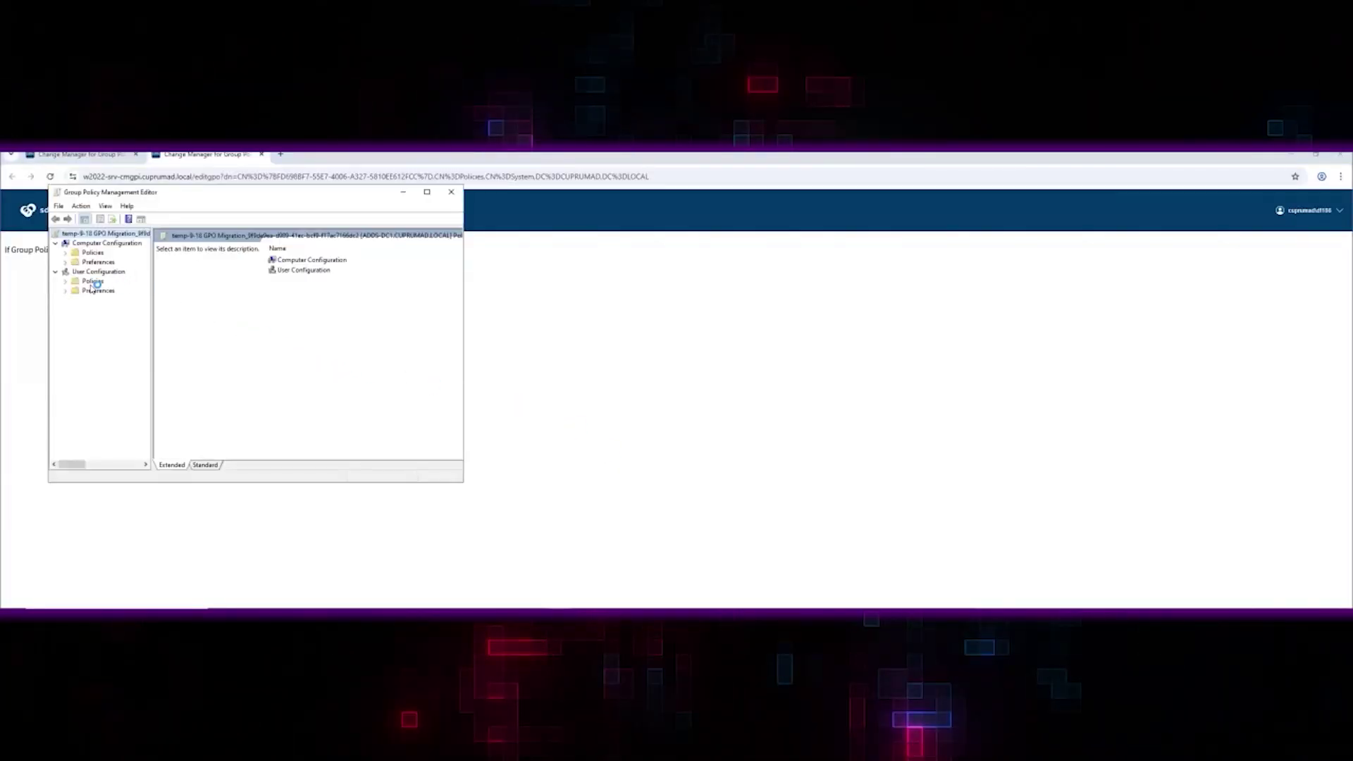
Delete the drive mapping with the localhost path from the Drive Maps preferences under User Configuration and close the editor.
left_click(65, 254)
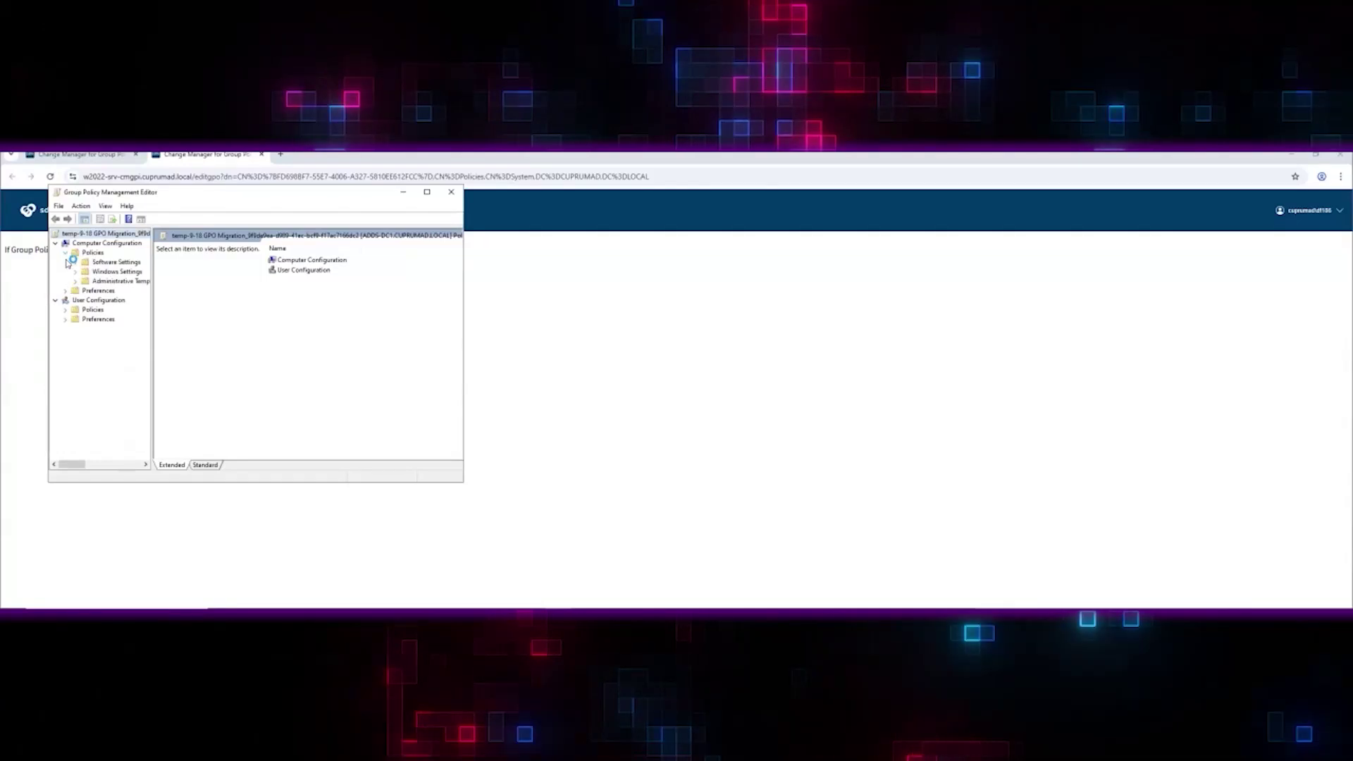
left_click(65, 320)
left_click(75, 329)
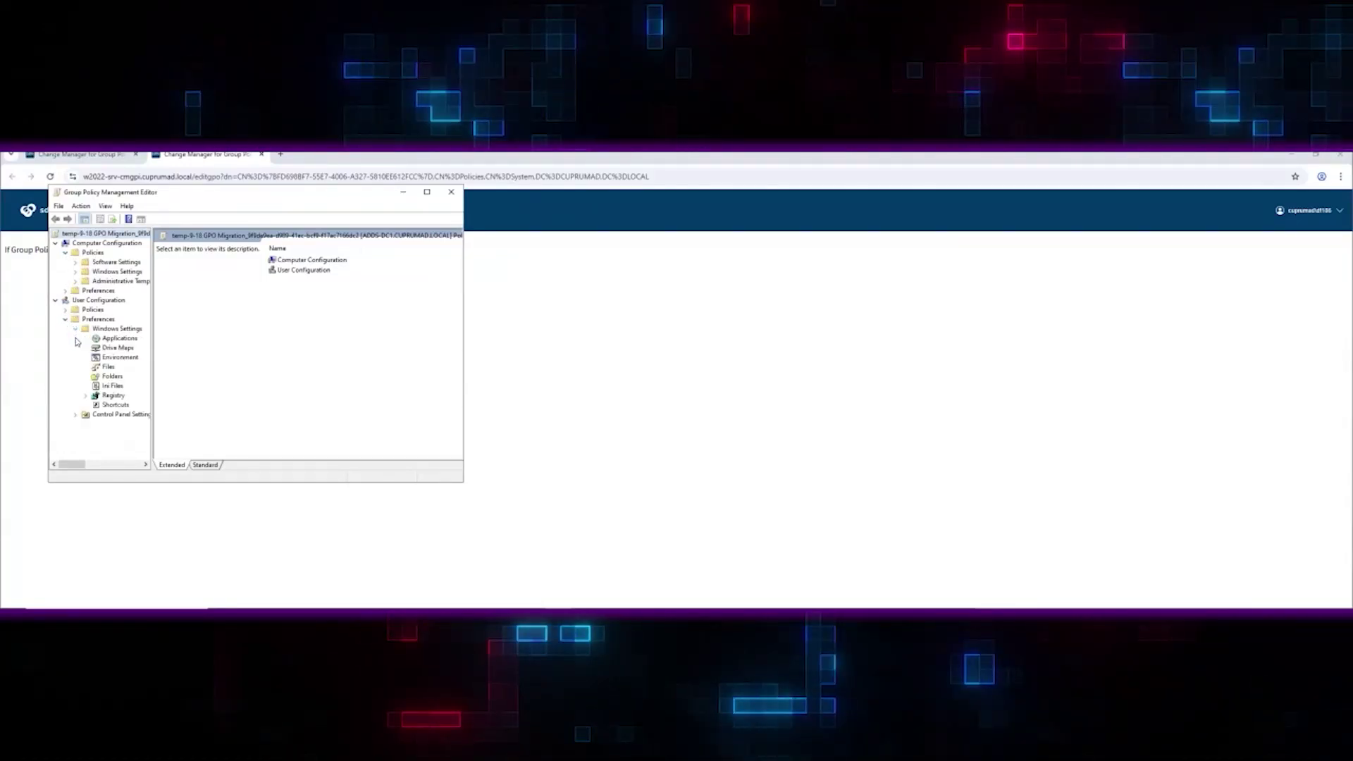
left_click(117, 347)
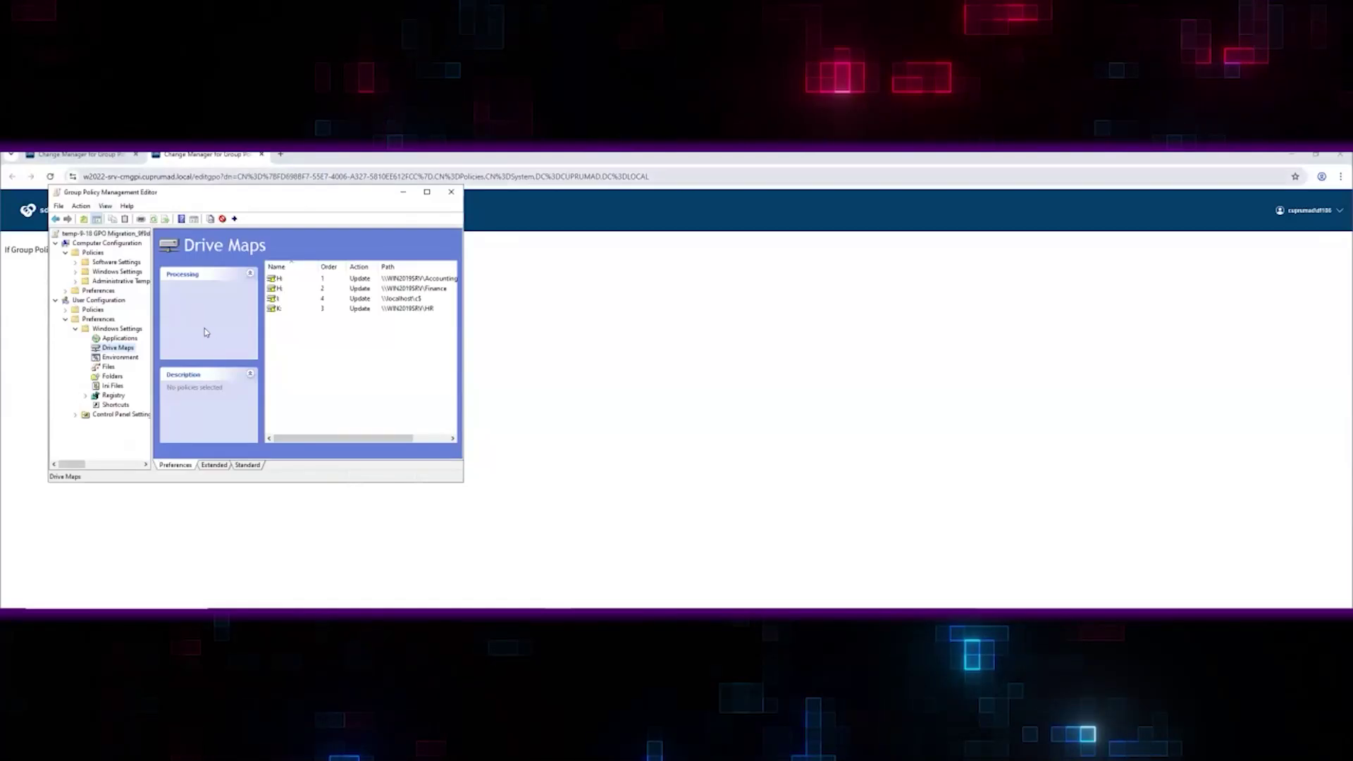
left_click(278, 299)
right_click(279, 300)
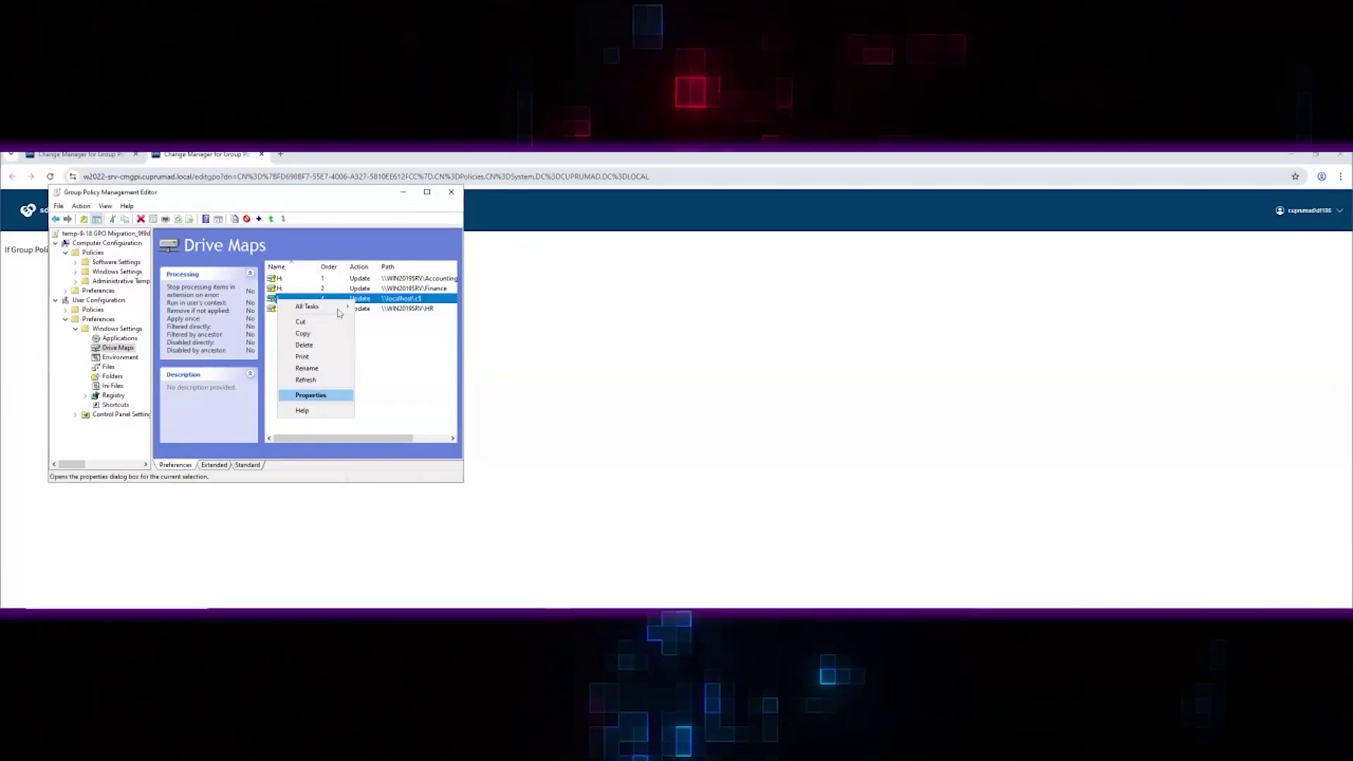
left_click(338, 349)
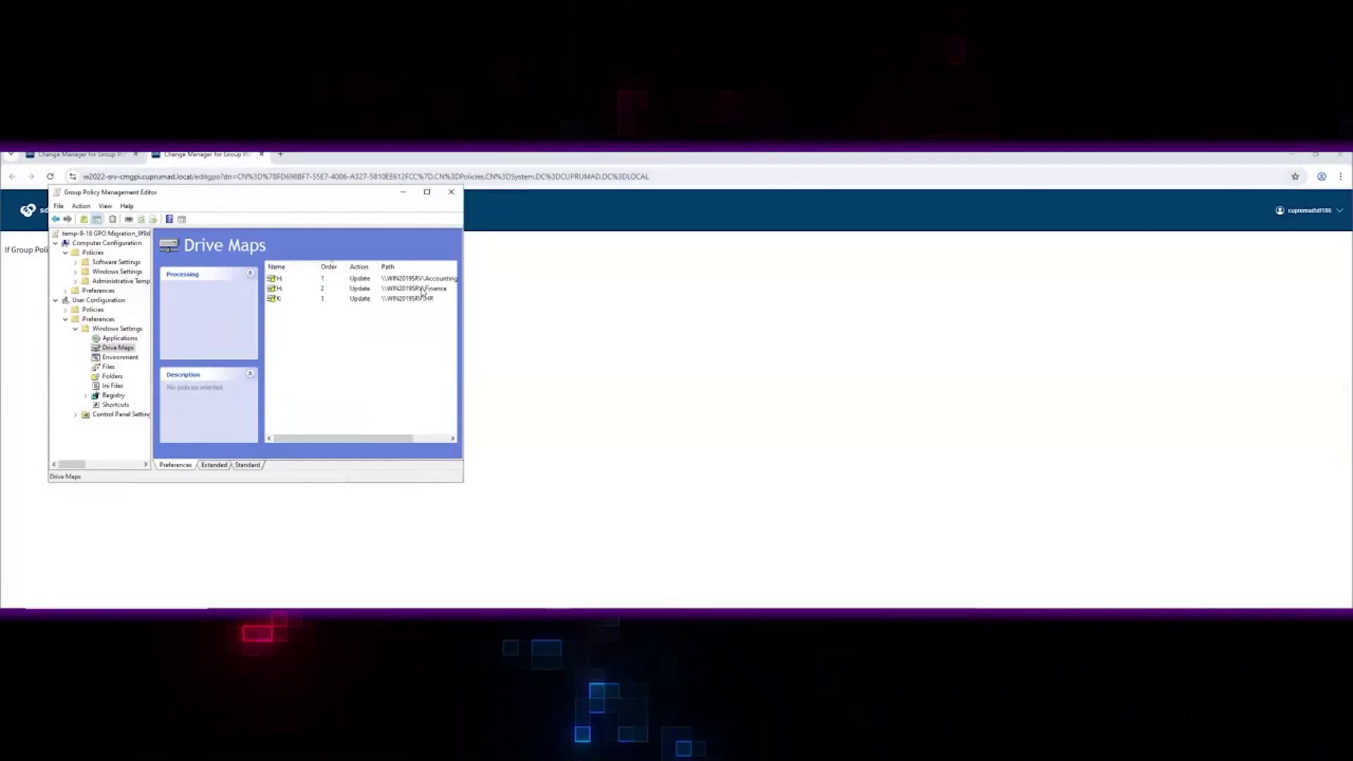
left_click(451, 191)
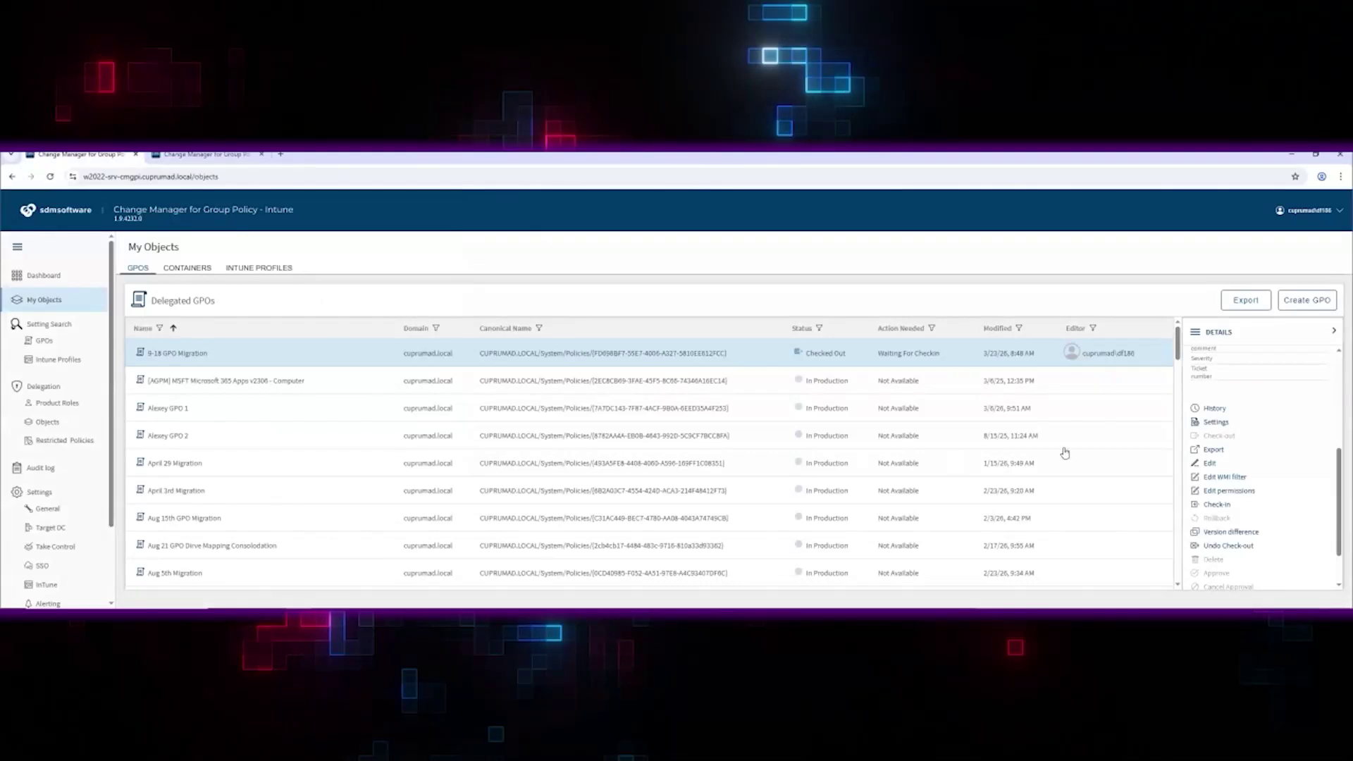
Check in 9-18 GPO Migration with Urgent severity, ticket number cr56789 and the approver comment "updated gpo mapping".
left_click(1216, 504)
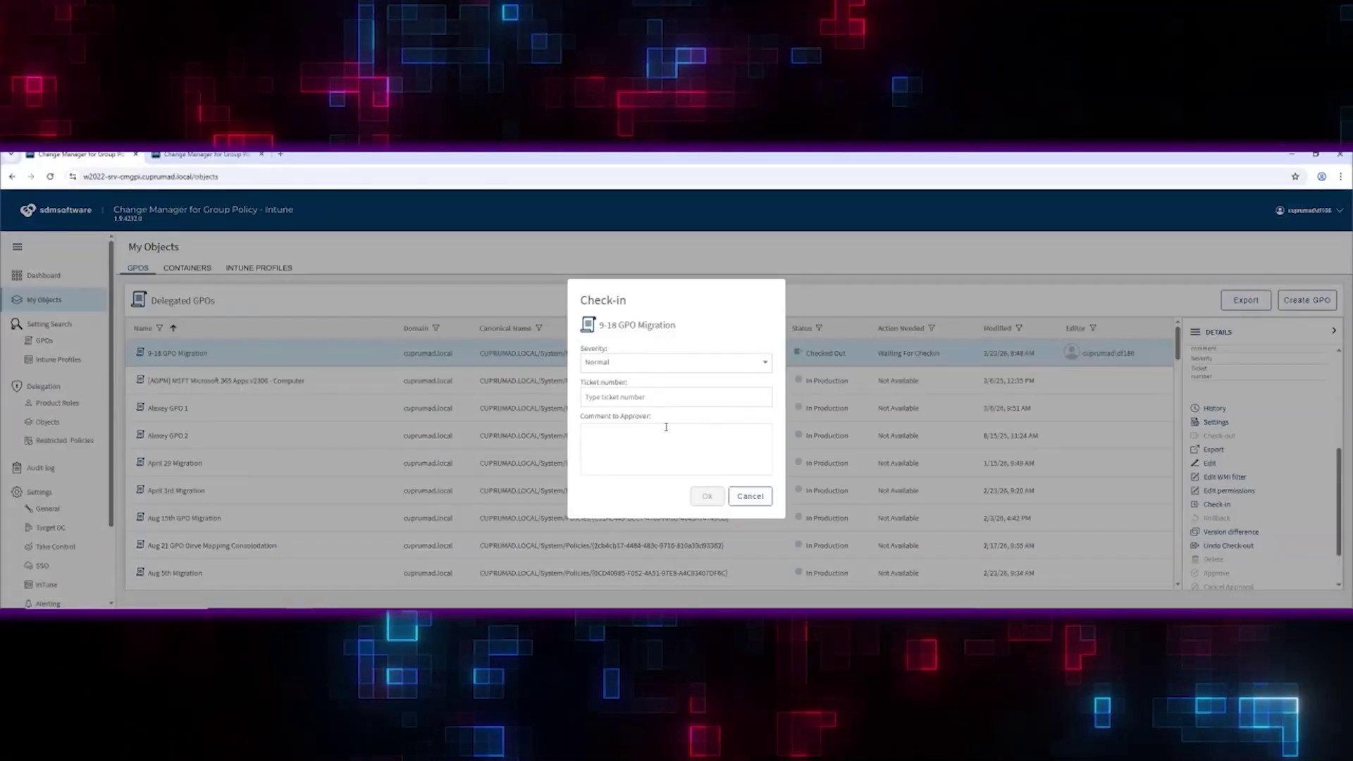
left_click(654, 364)
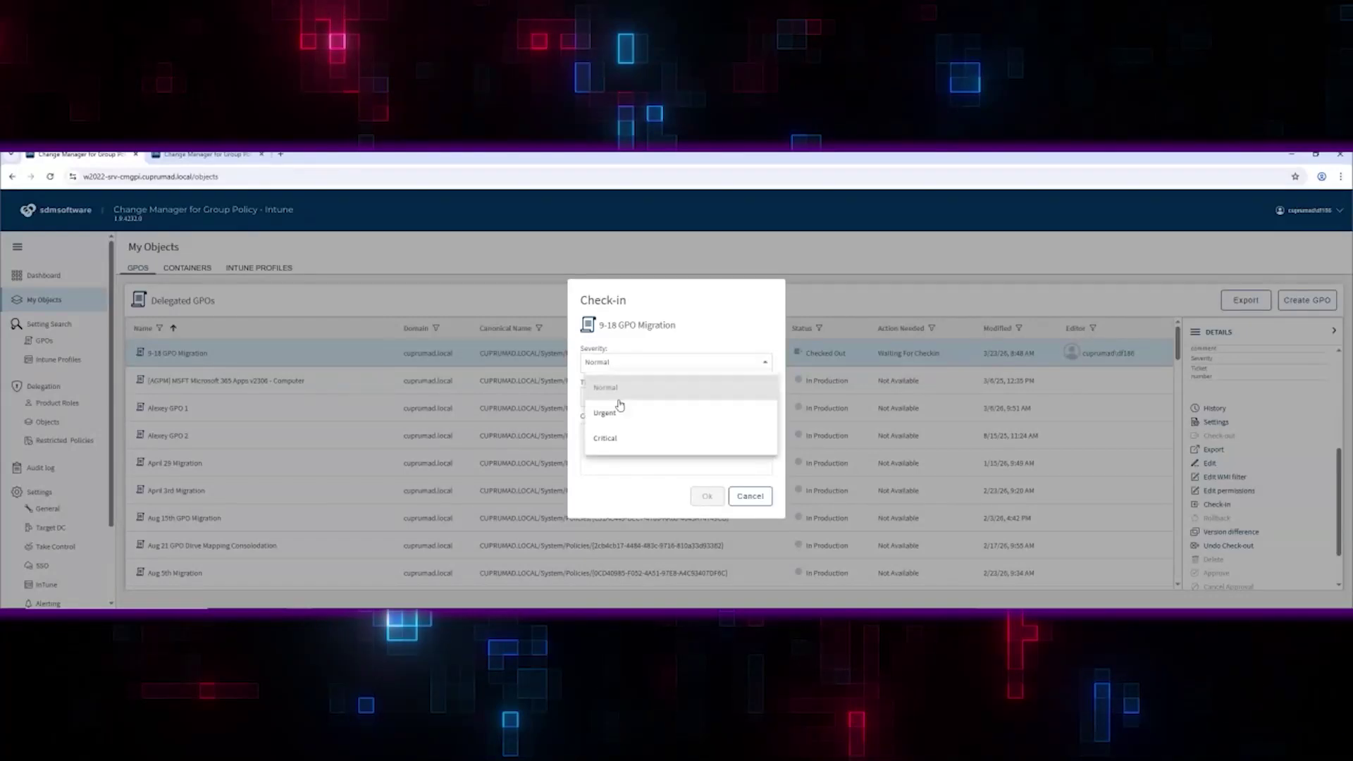
left_click(611, 415)
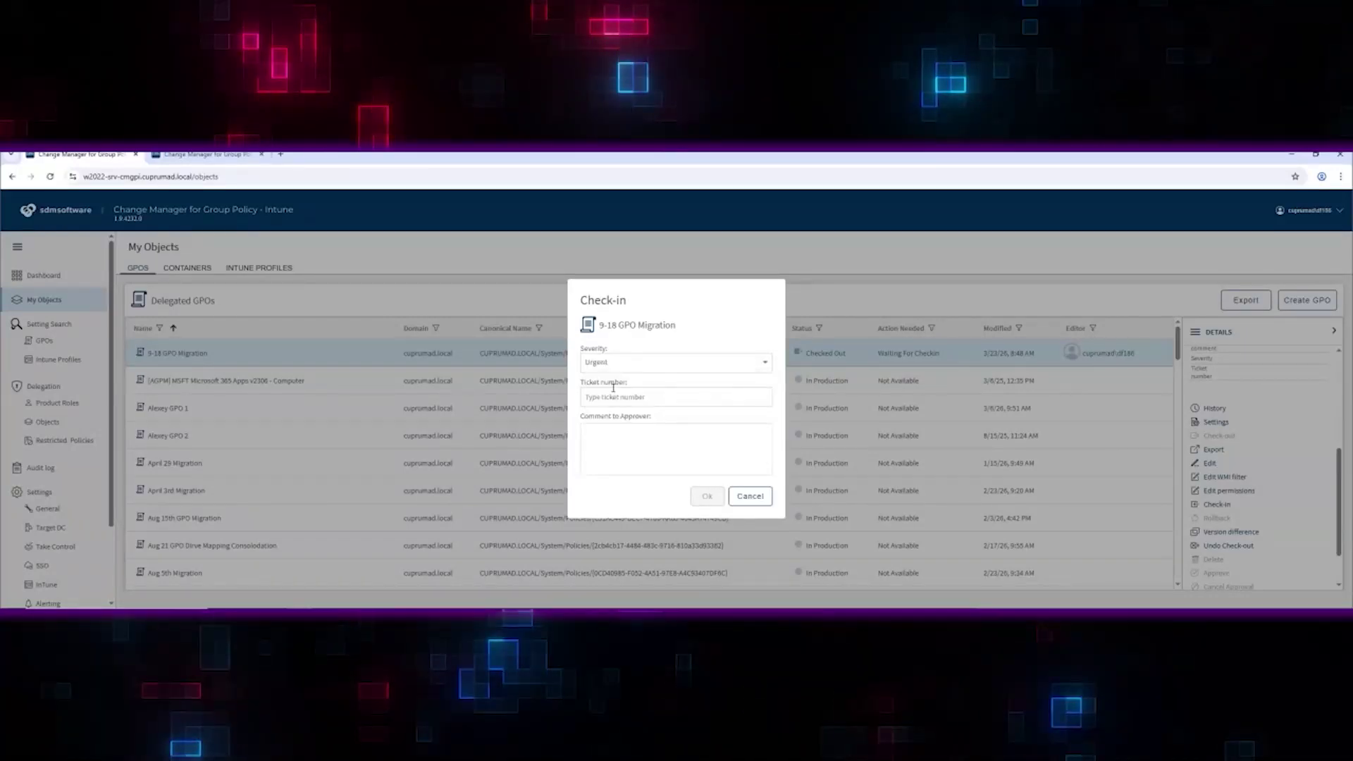
left_click(613, 397)
type("cr56")
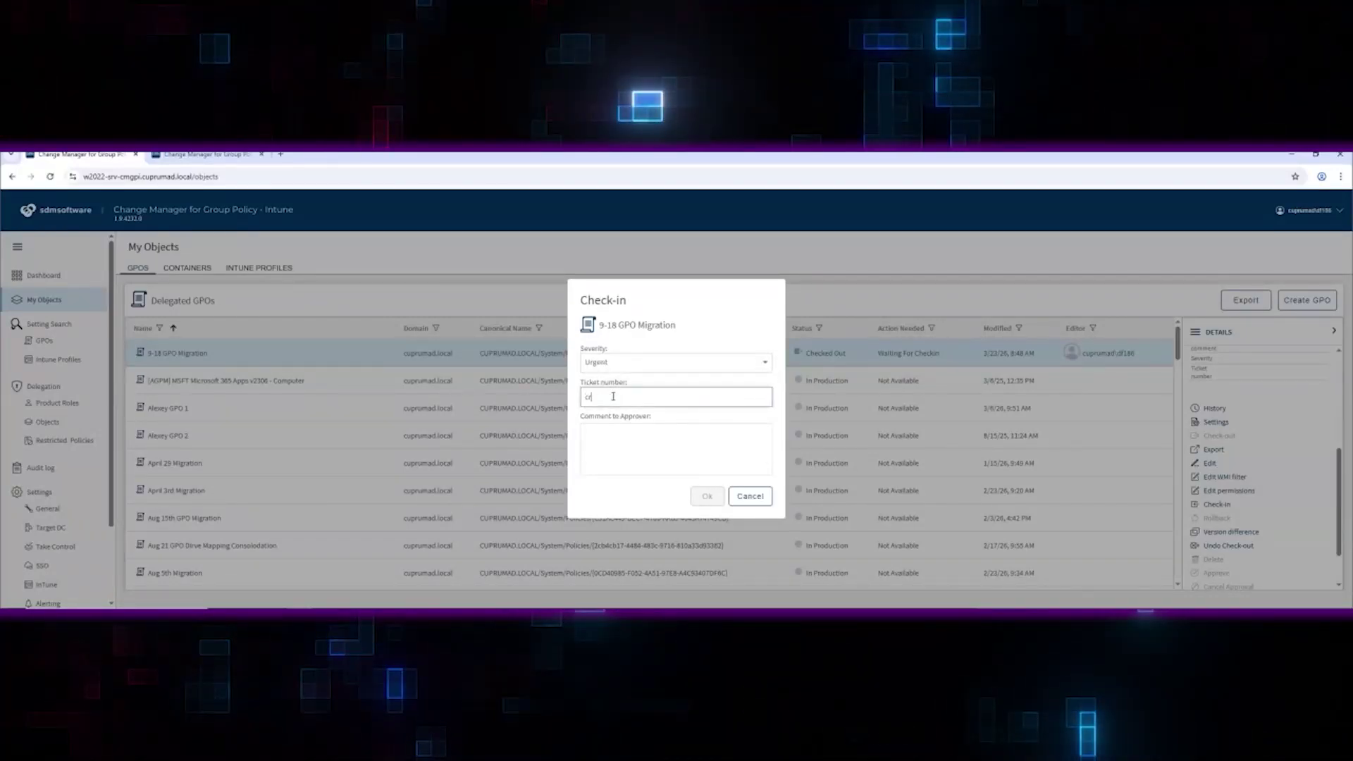
left_click(618, 438)
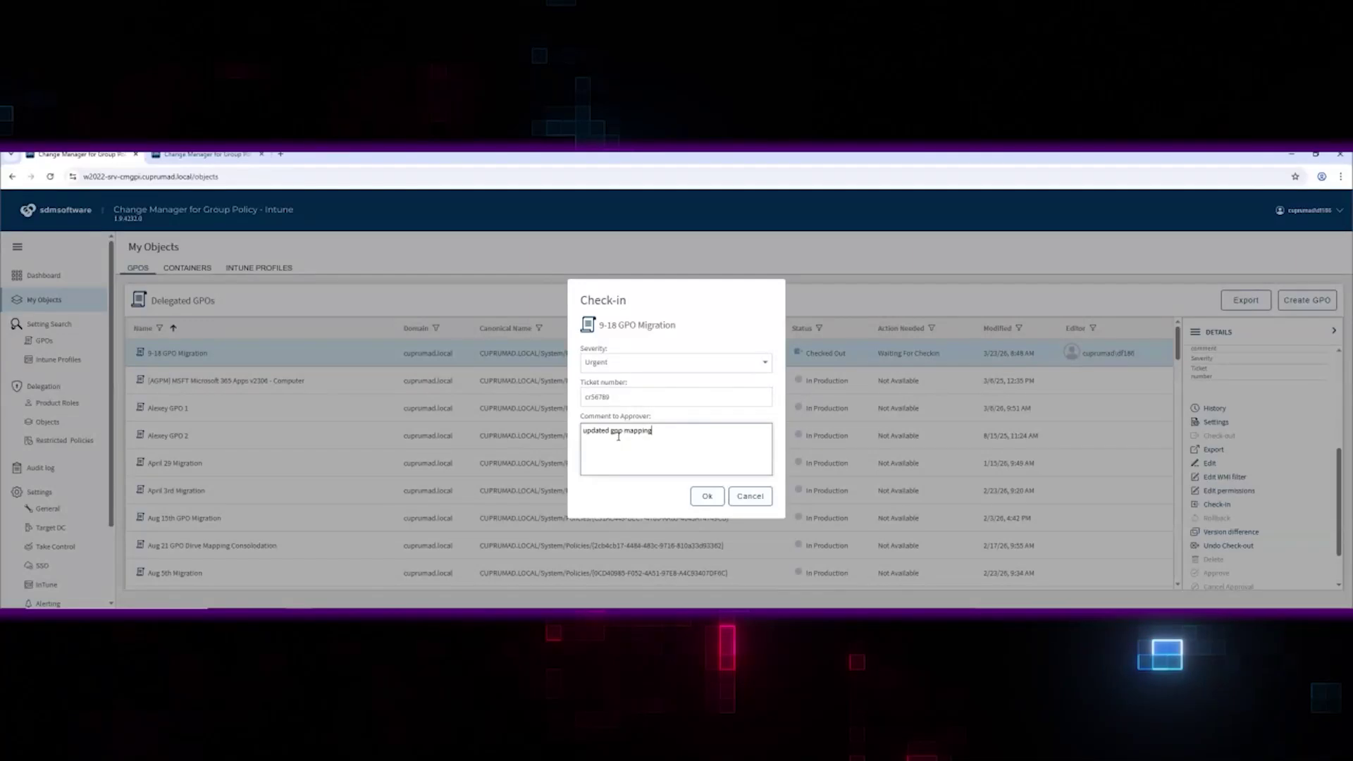
left_click(707, 497)
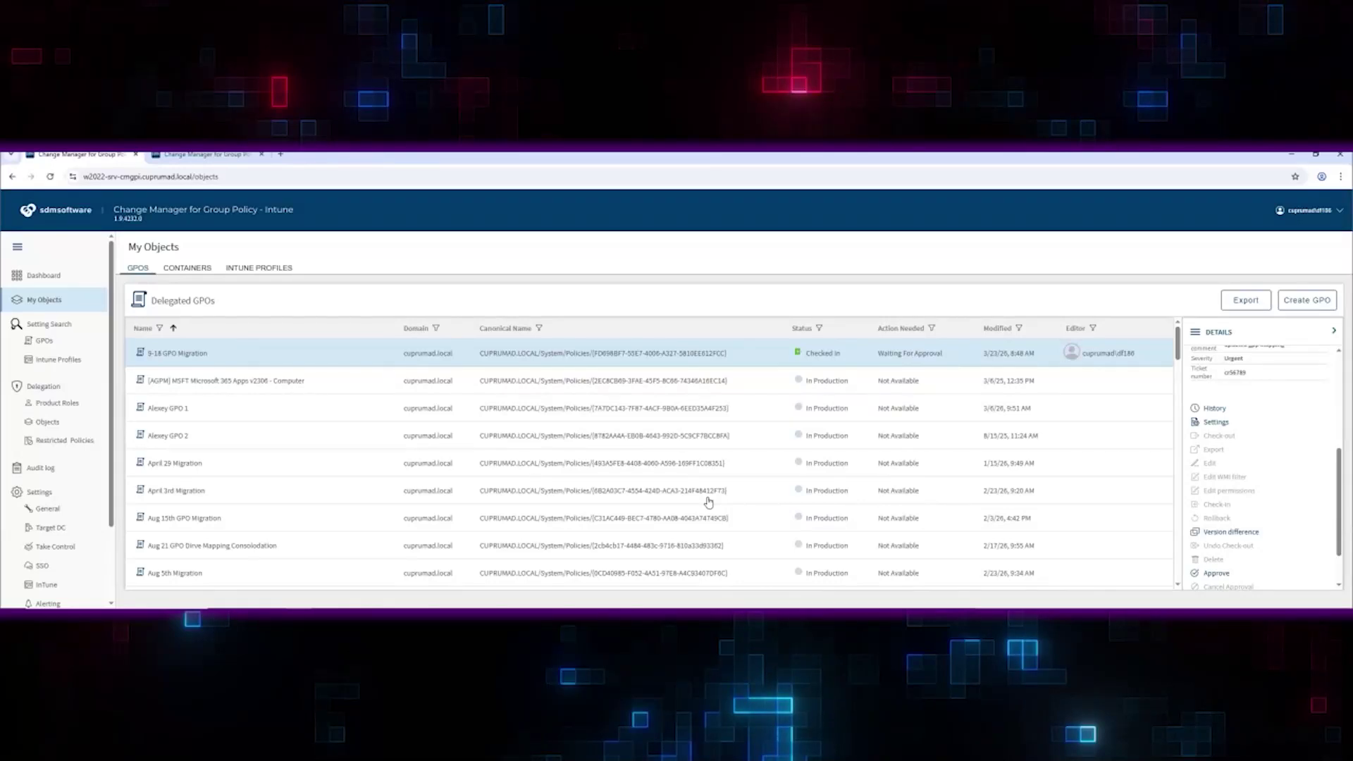
Approve the checked-in 9-18 GPO Migration and deploy it immediately.
scroll(1208, 530, "down", 1)
left_click(1208, 520)
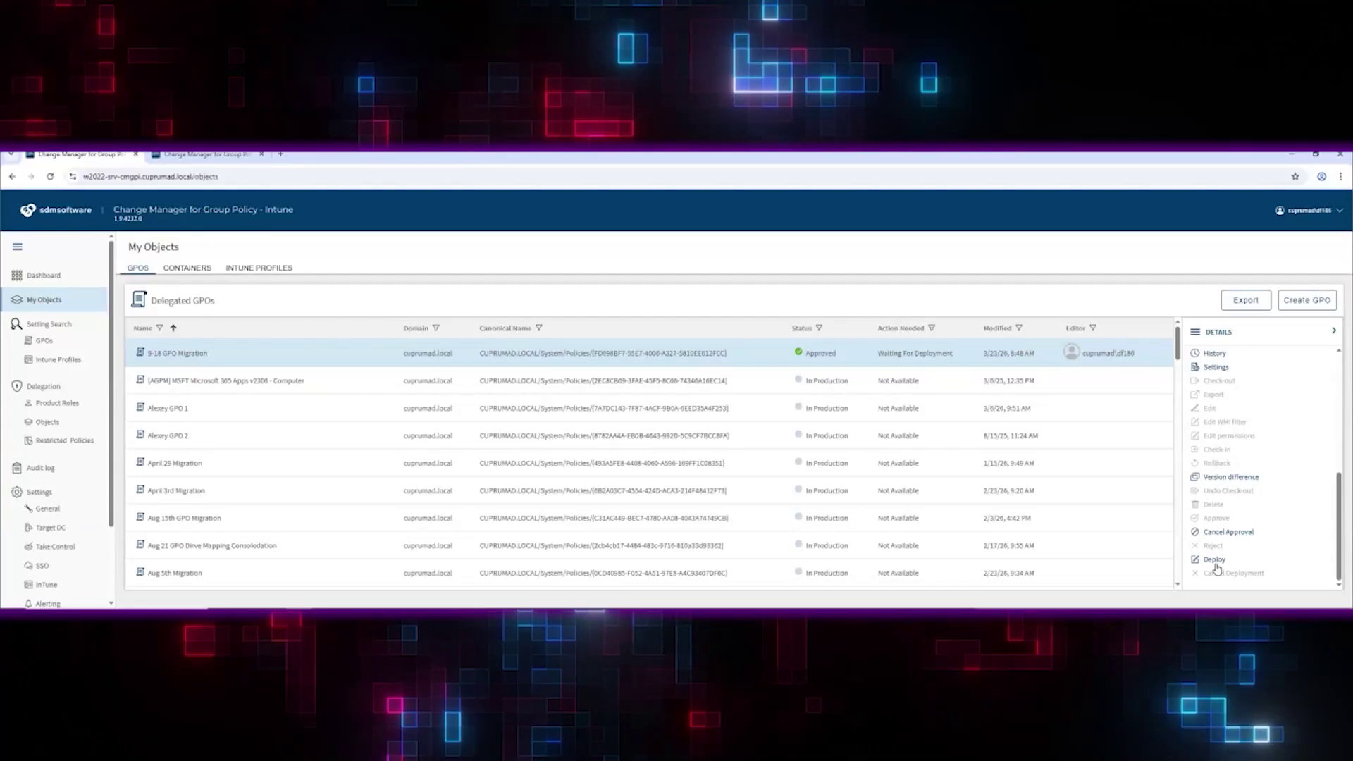
left_click(1215, 561)
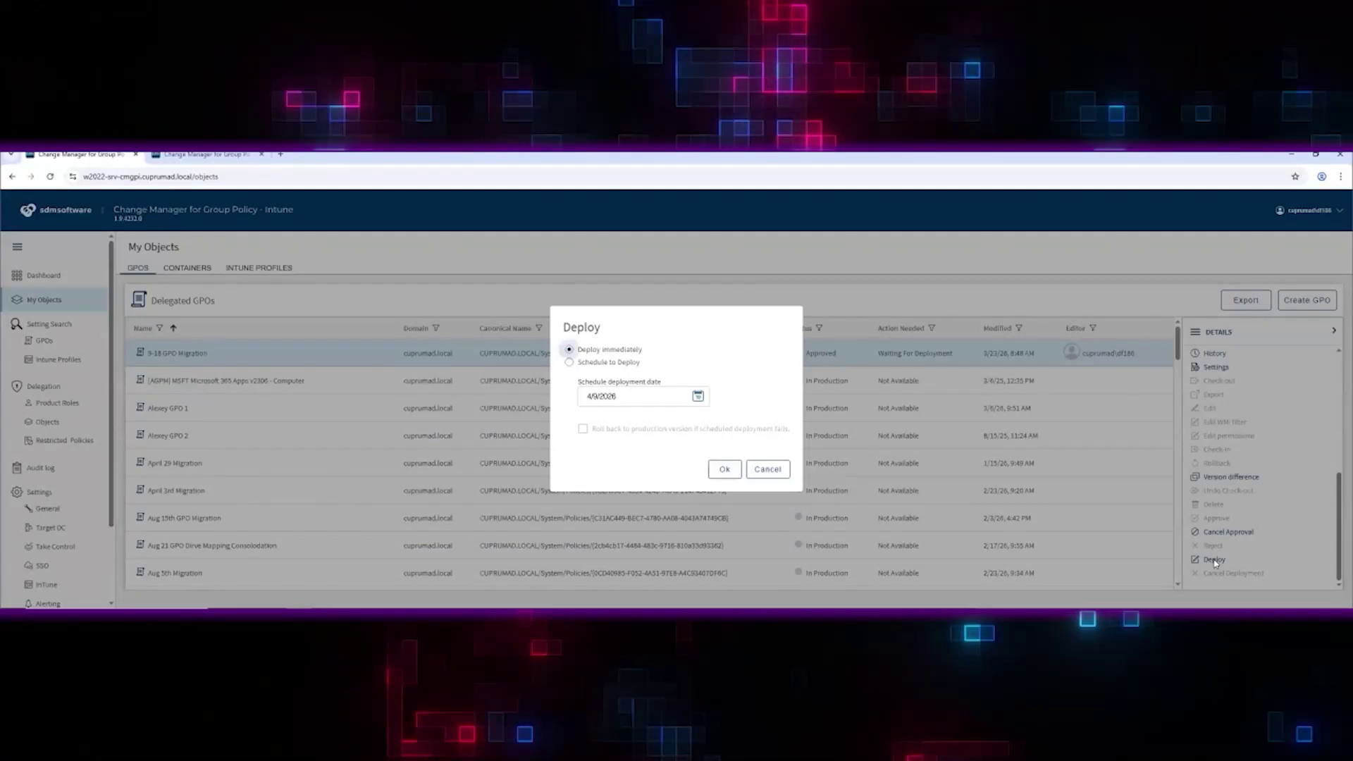
left_click(721, 470)
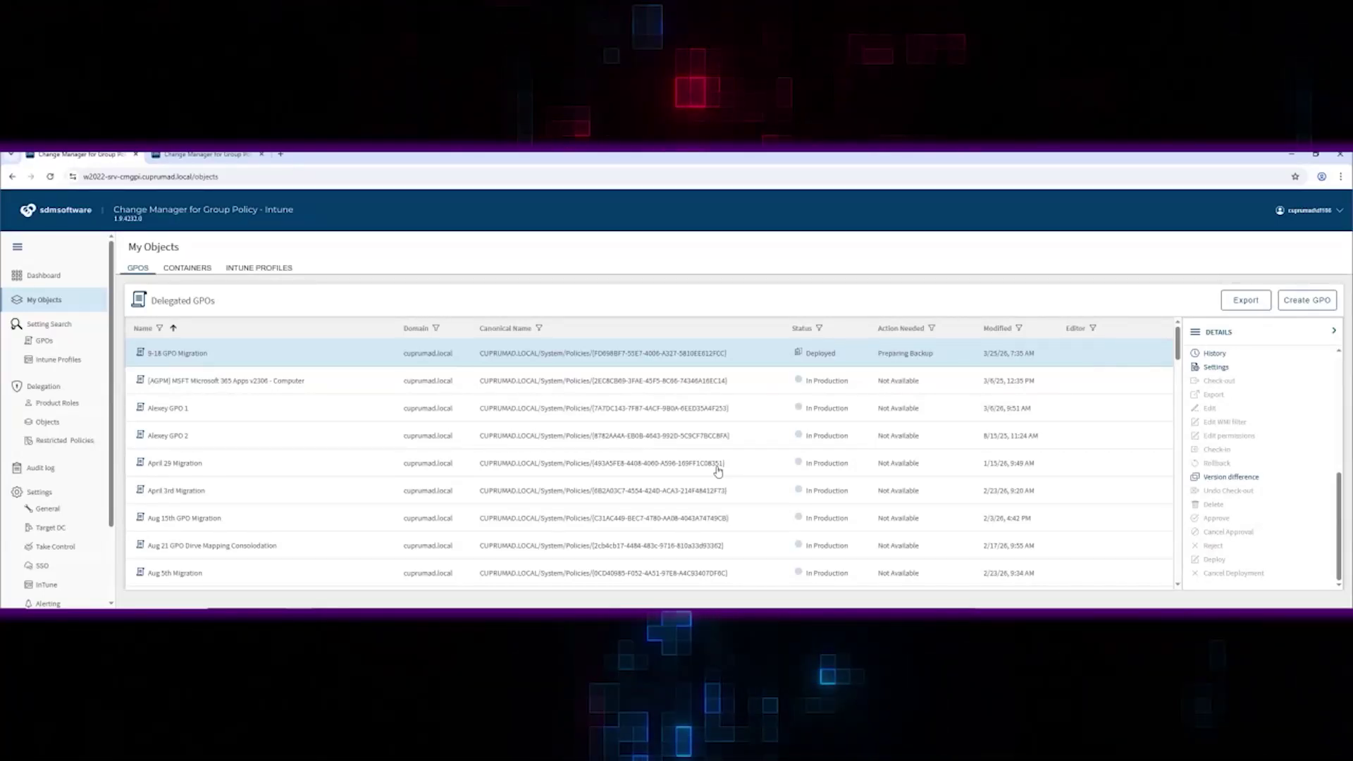
Show the delegated containers and open the links of the checked-out Dublin Regional Sales container for editing.
left_click(187, 268)
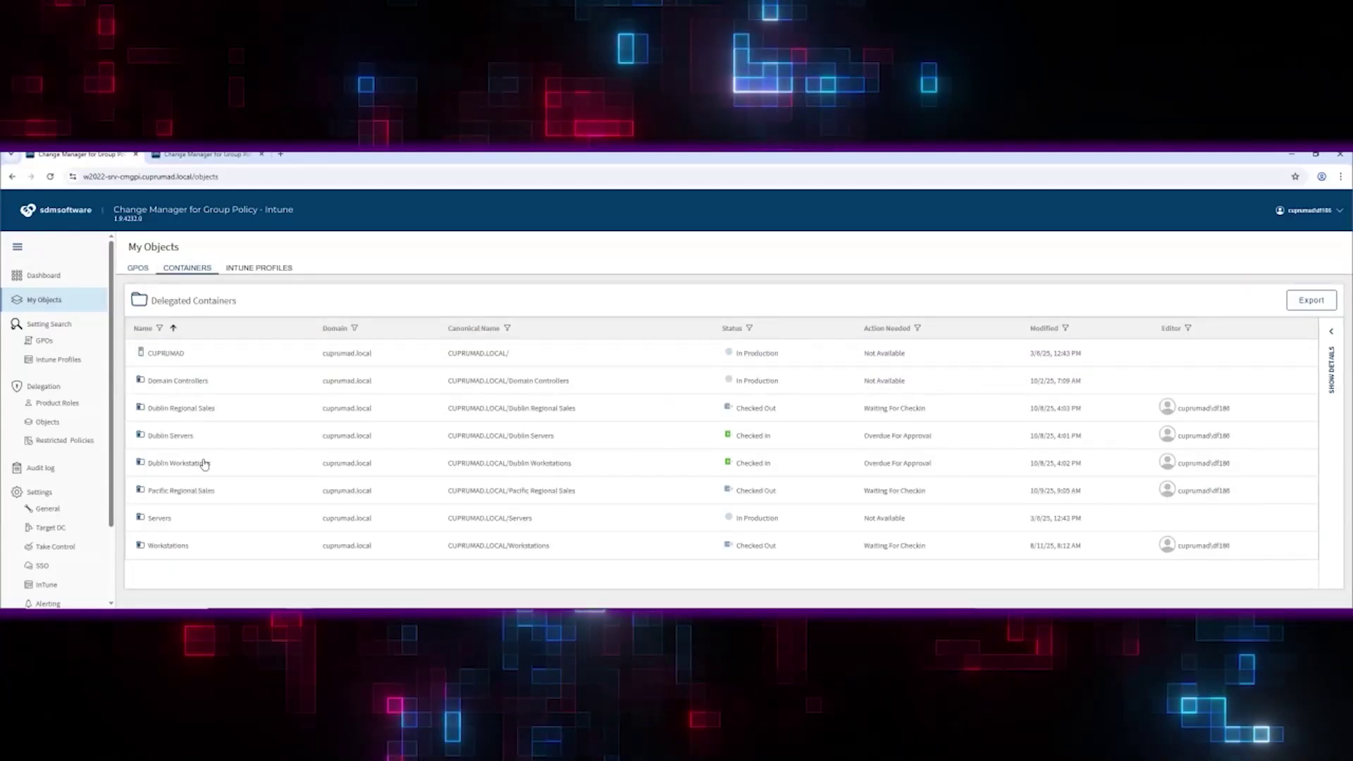
left_click(586, 470)
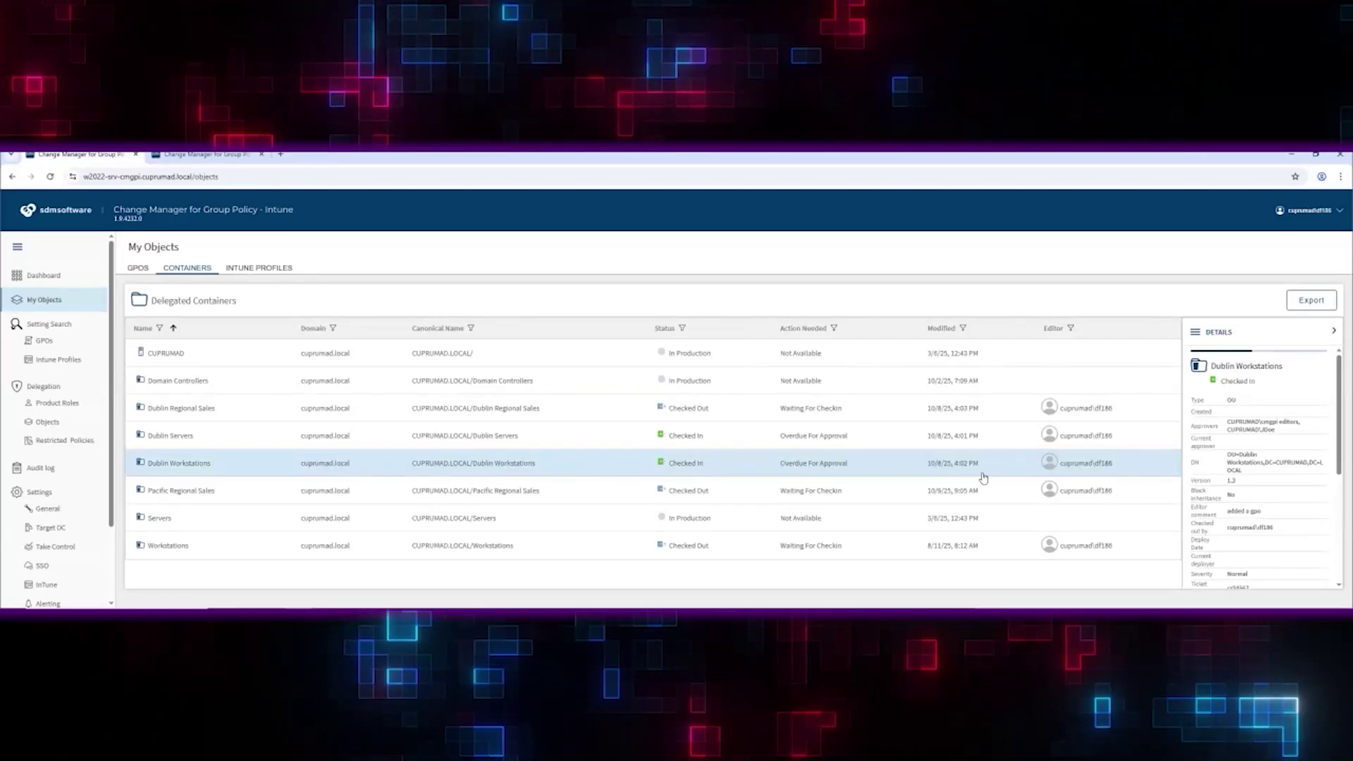
left_click(674, 413)
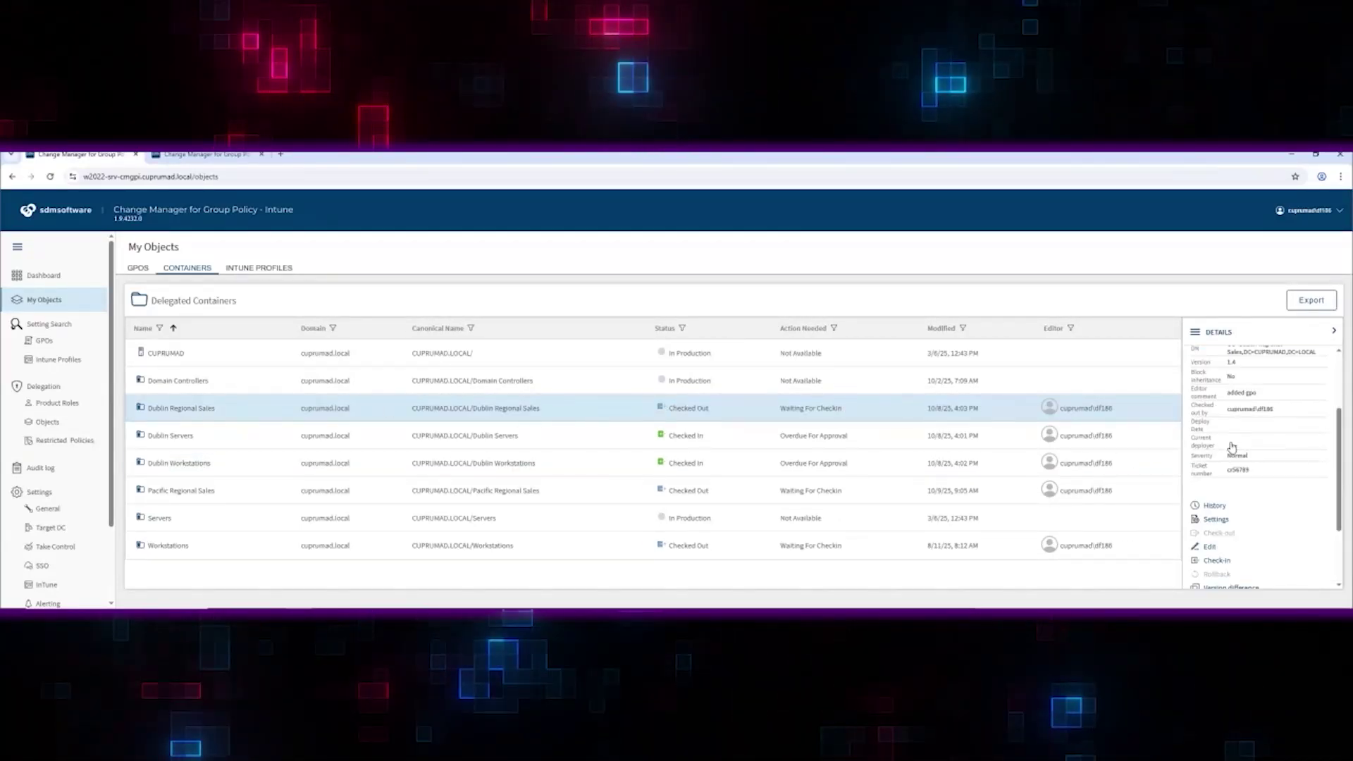
scroll(1232, 449, "down", 5)
left_click(1187, 443)
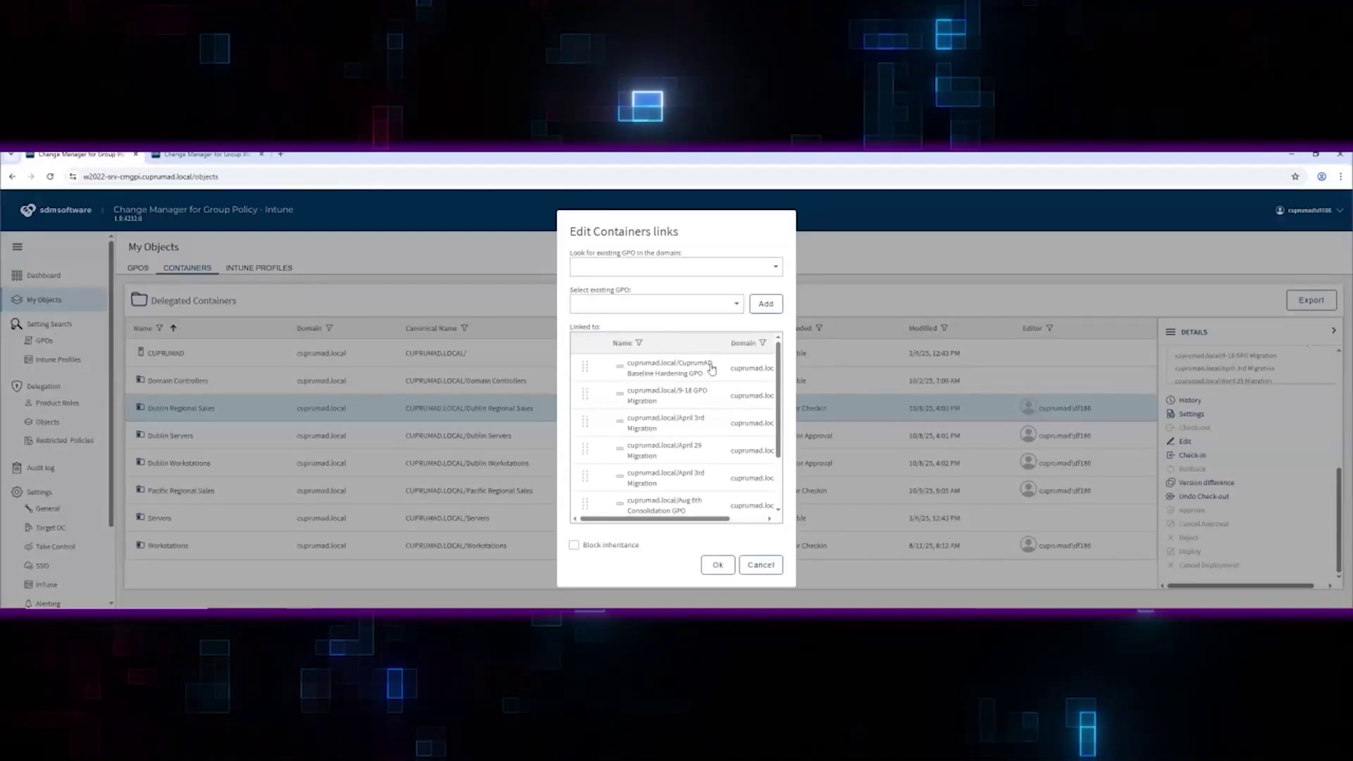
Add the existing Cuprumad Security Settings GPO from the cuprumad.local domain to the container's links.
left_click(773, 273)
left_click(699, 311)
left_click(709, 308)
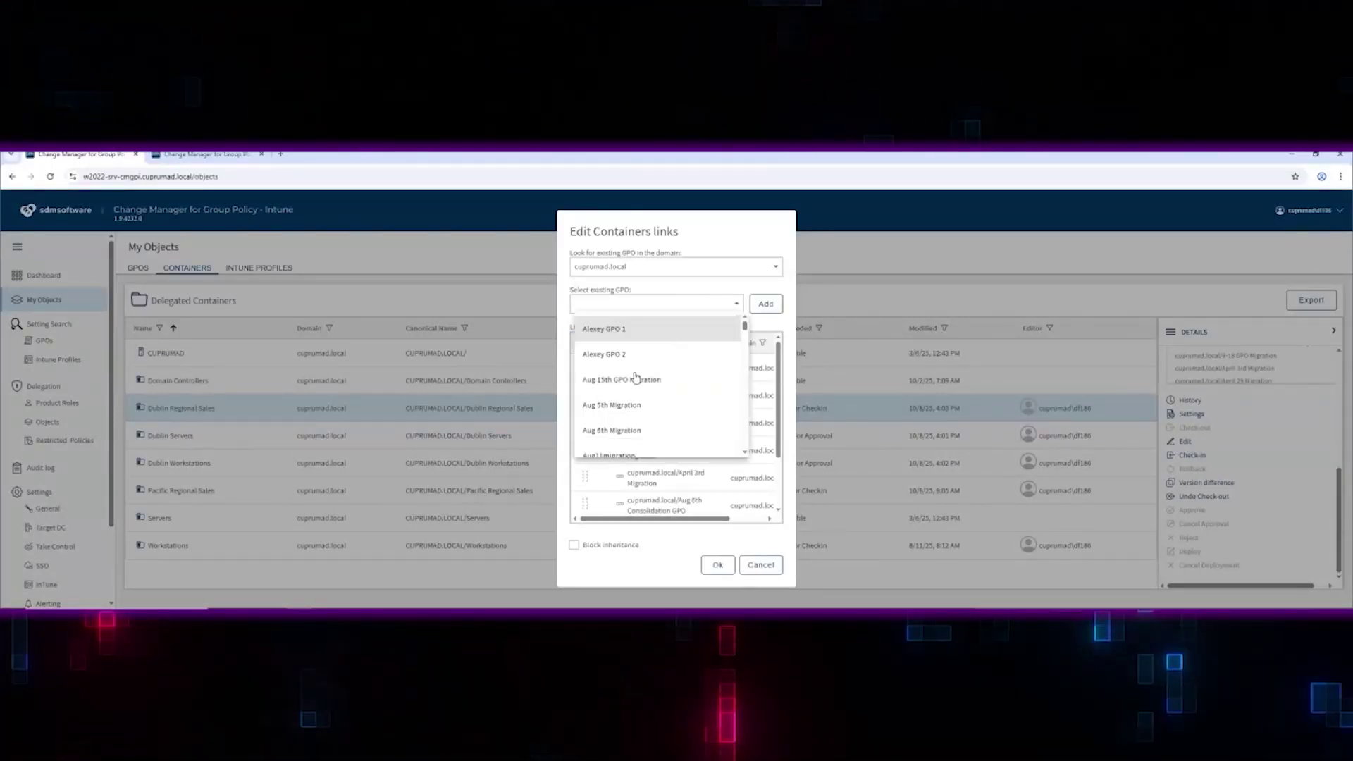
scroll(635, 420, "down", 2)
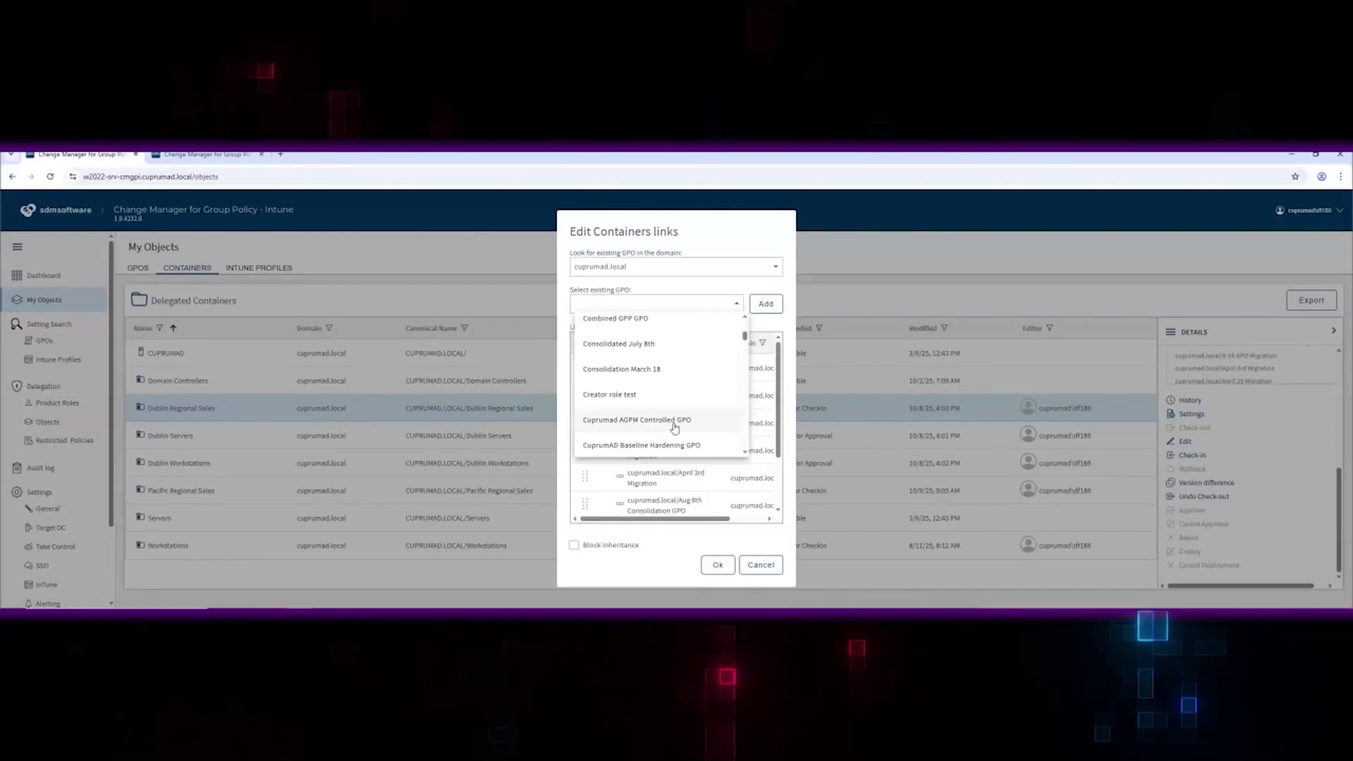
scroll(683, 424, "down", 3)
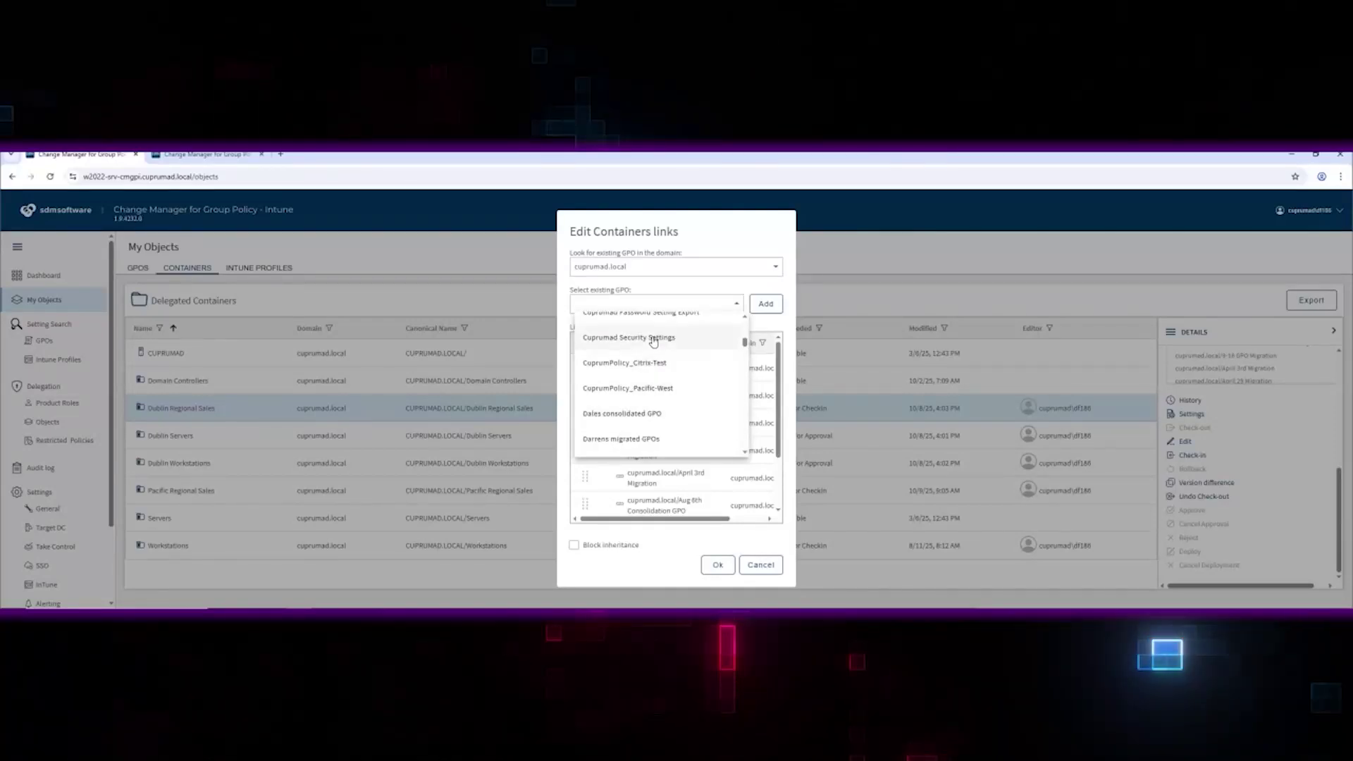
left_click(653, 340)
left_click(772, 306)
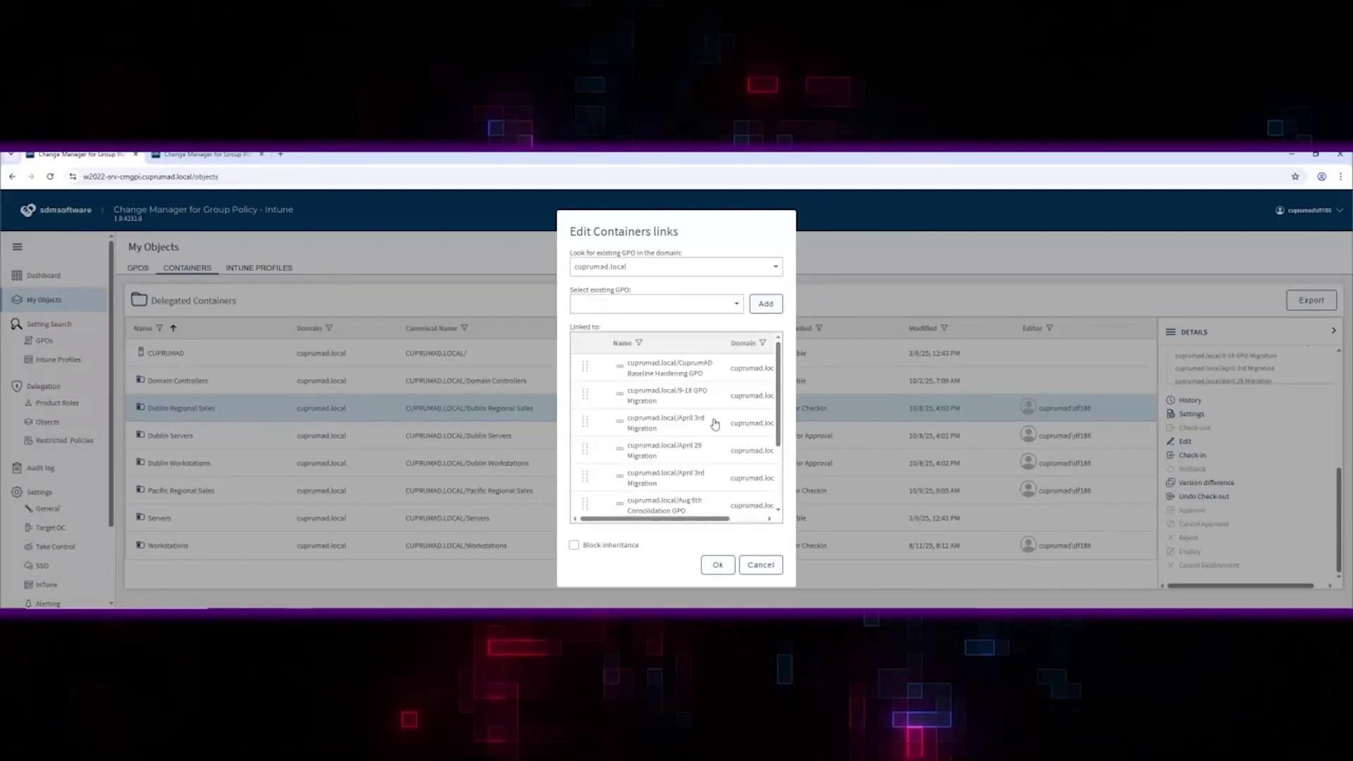
Move Cuprumad Security Settings above the Dublin printers link and Aug 6th Consolidation GPO above April 29 Migration, and save the container links.
scroll(644, 459, "down", 3)
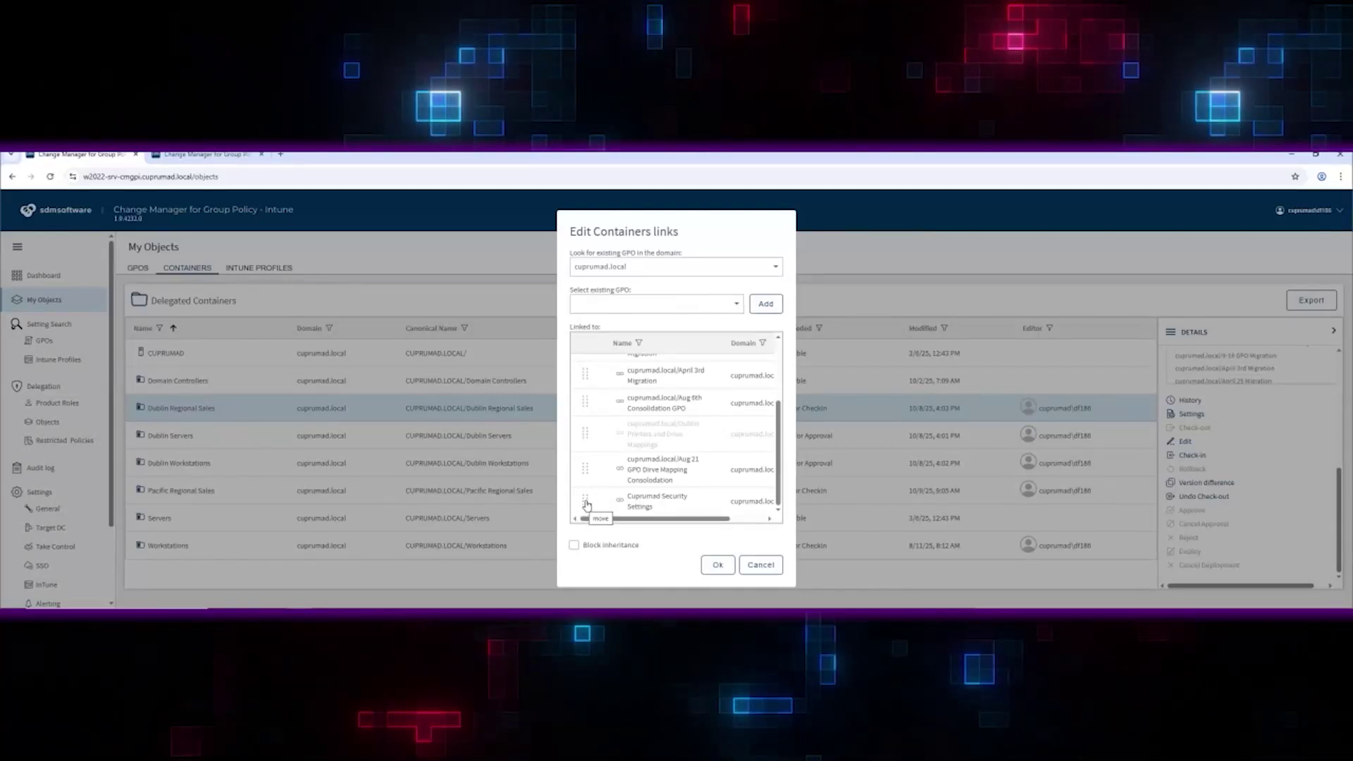
left_click_drag(587, 504, 590, 358)
left_click_drag(647, 519, 767, 521)
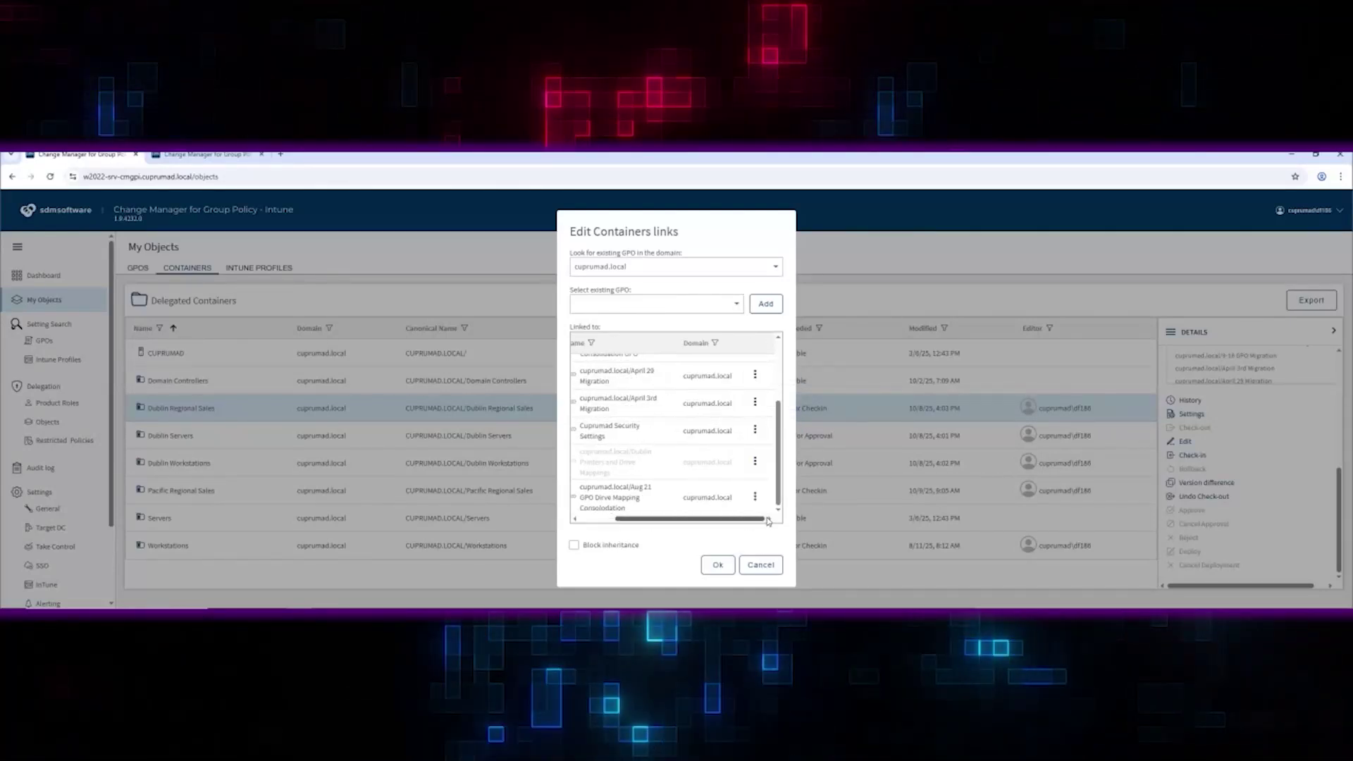
left_click(755, 408)
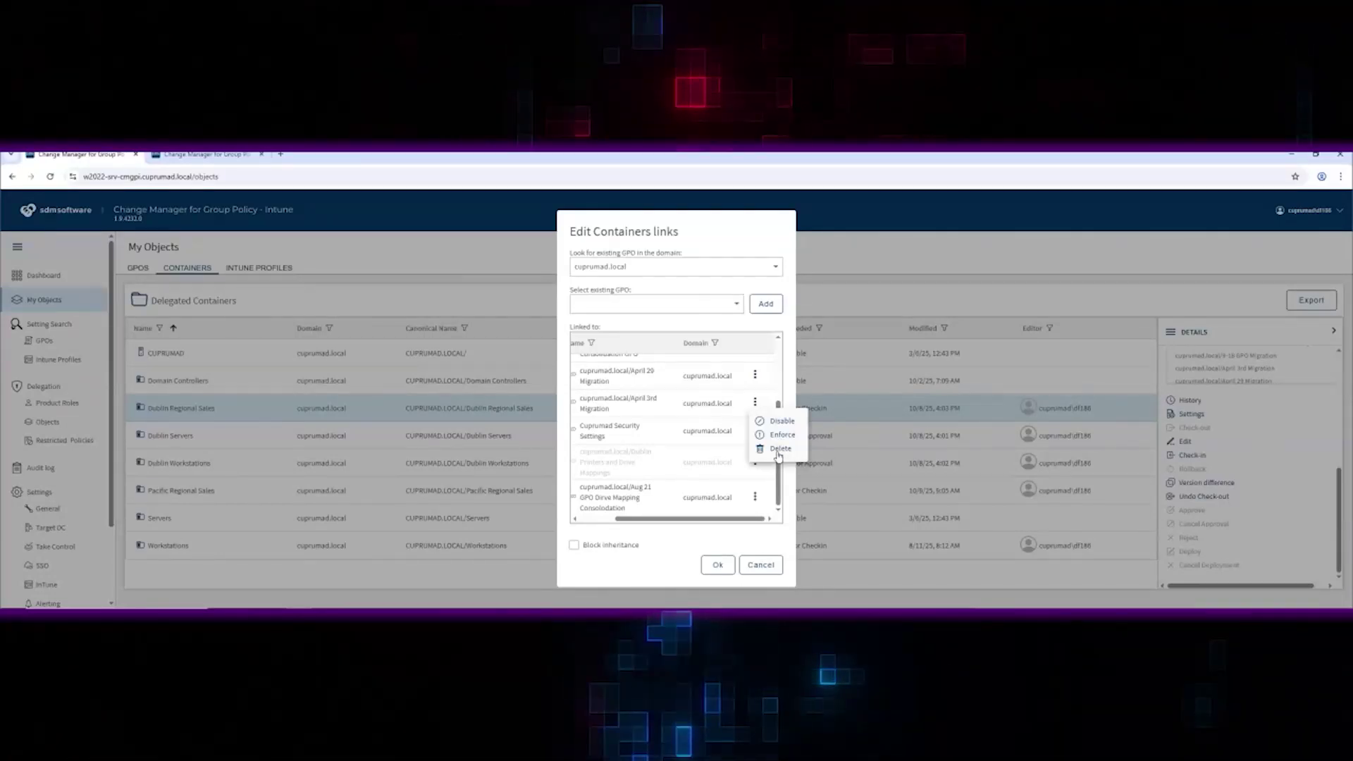
left_click(668, 543)
left_click(719, 566)
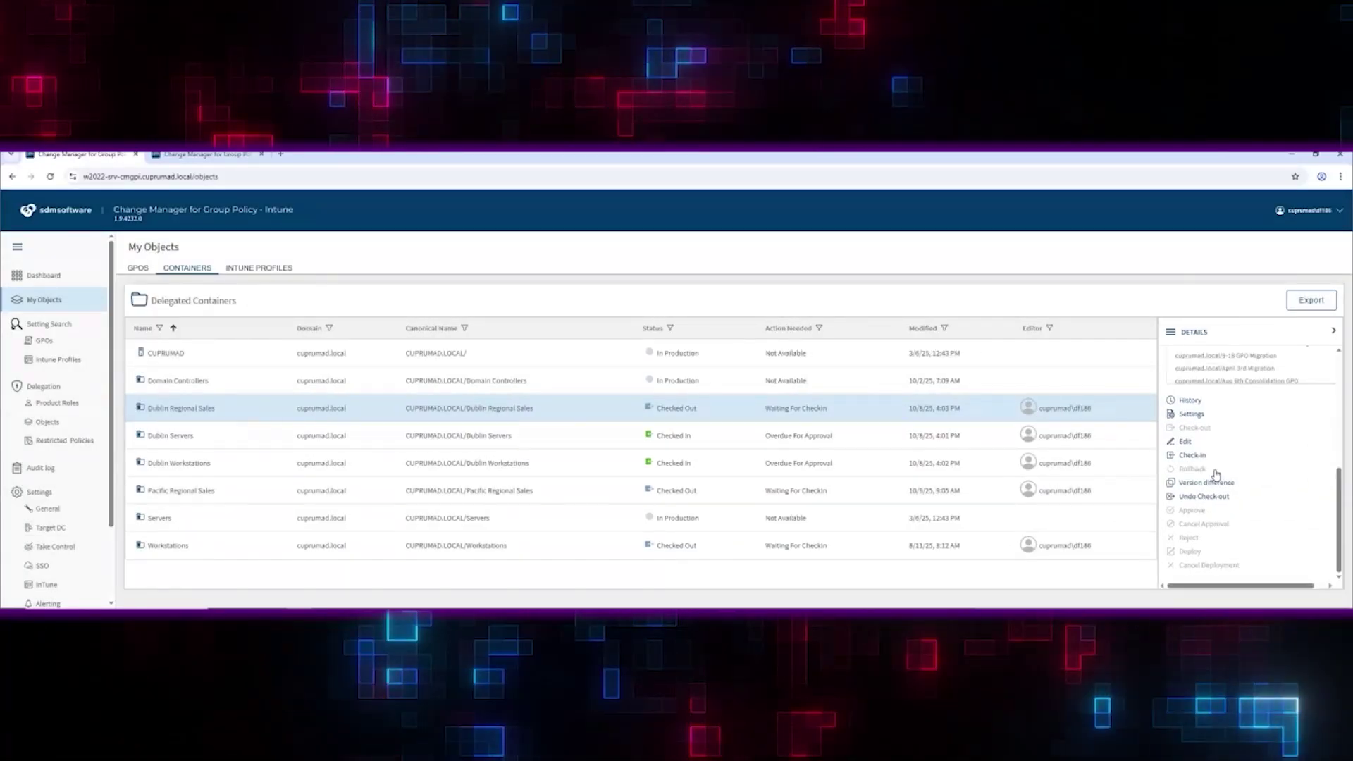
Show the delegated Intune profiles and review the details and available actions of Android Enterprise Email config Script.
left_click(259, 267)
left_click(210, 409)
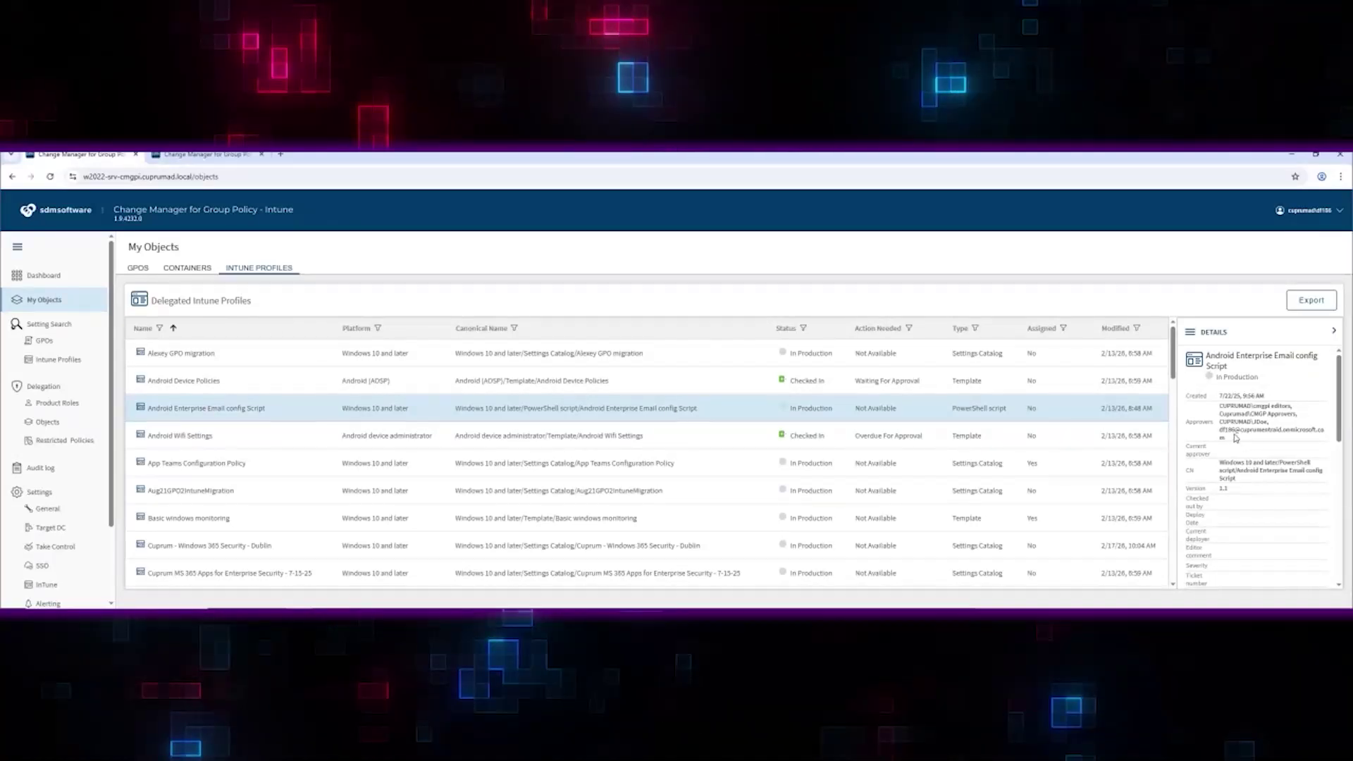
scroll(1235, 438, "down", 6)
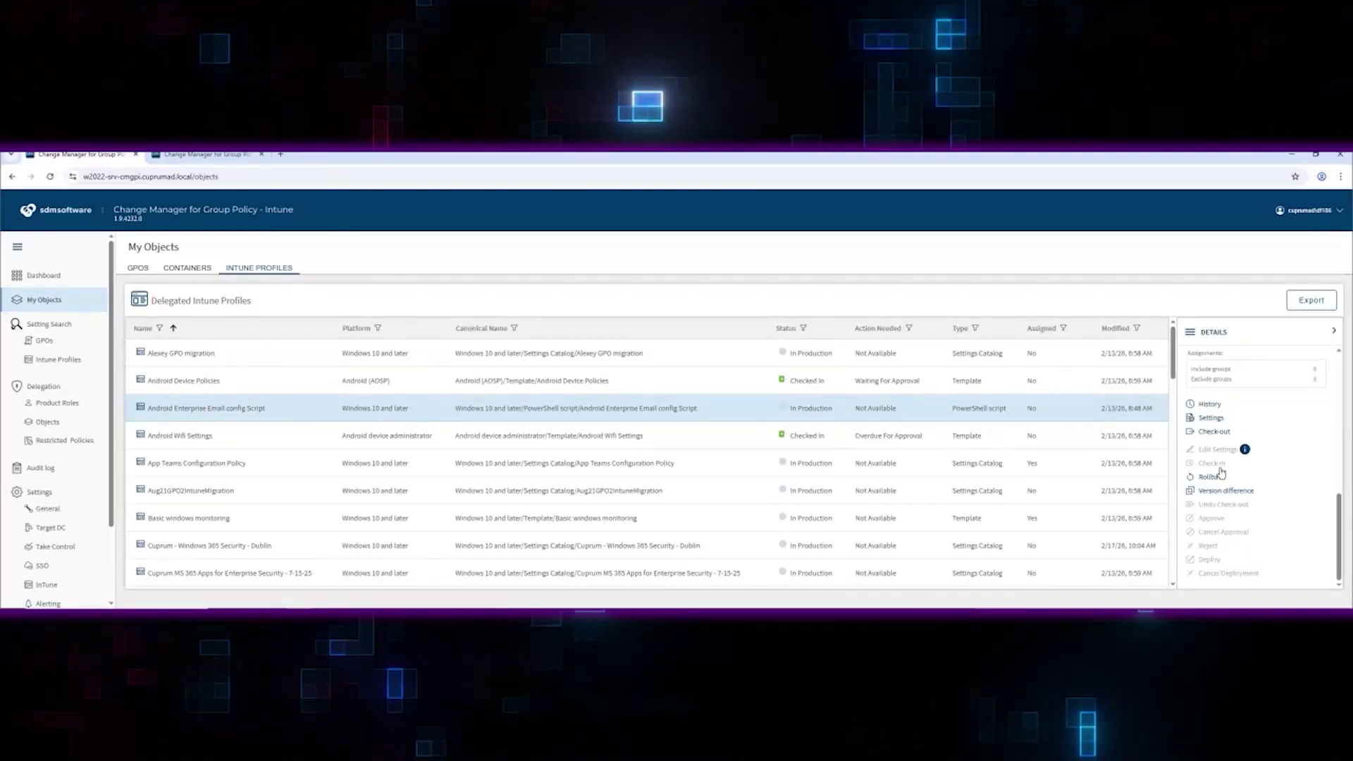